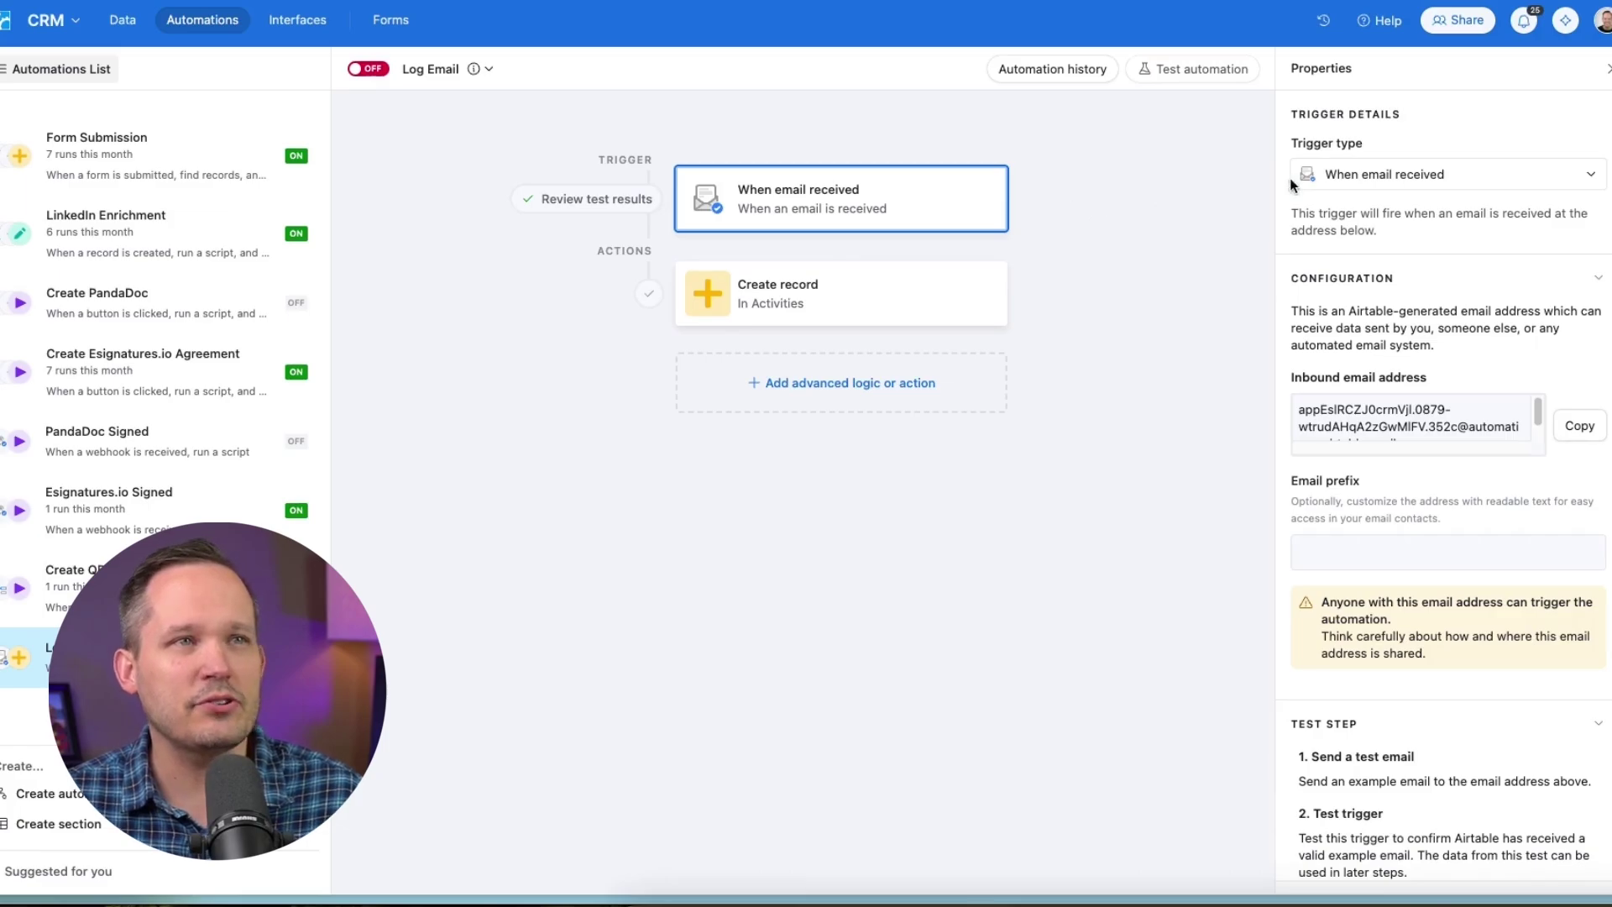
# Step: Review the trigger types and keep the Log Email trigger as When email received
pyautogui.click(1399, 174)
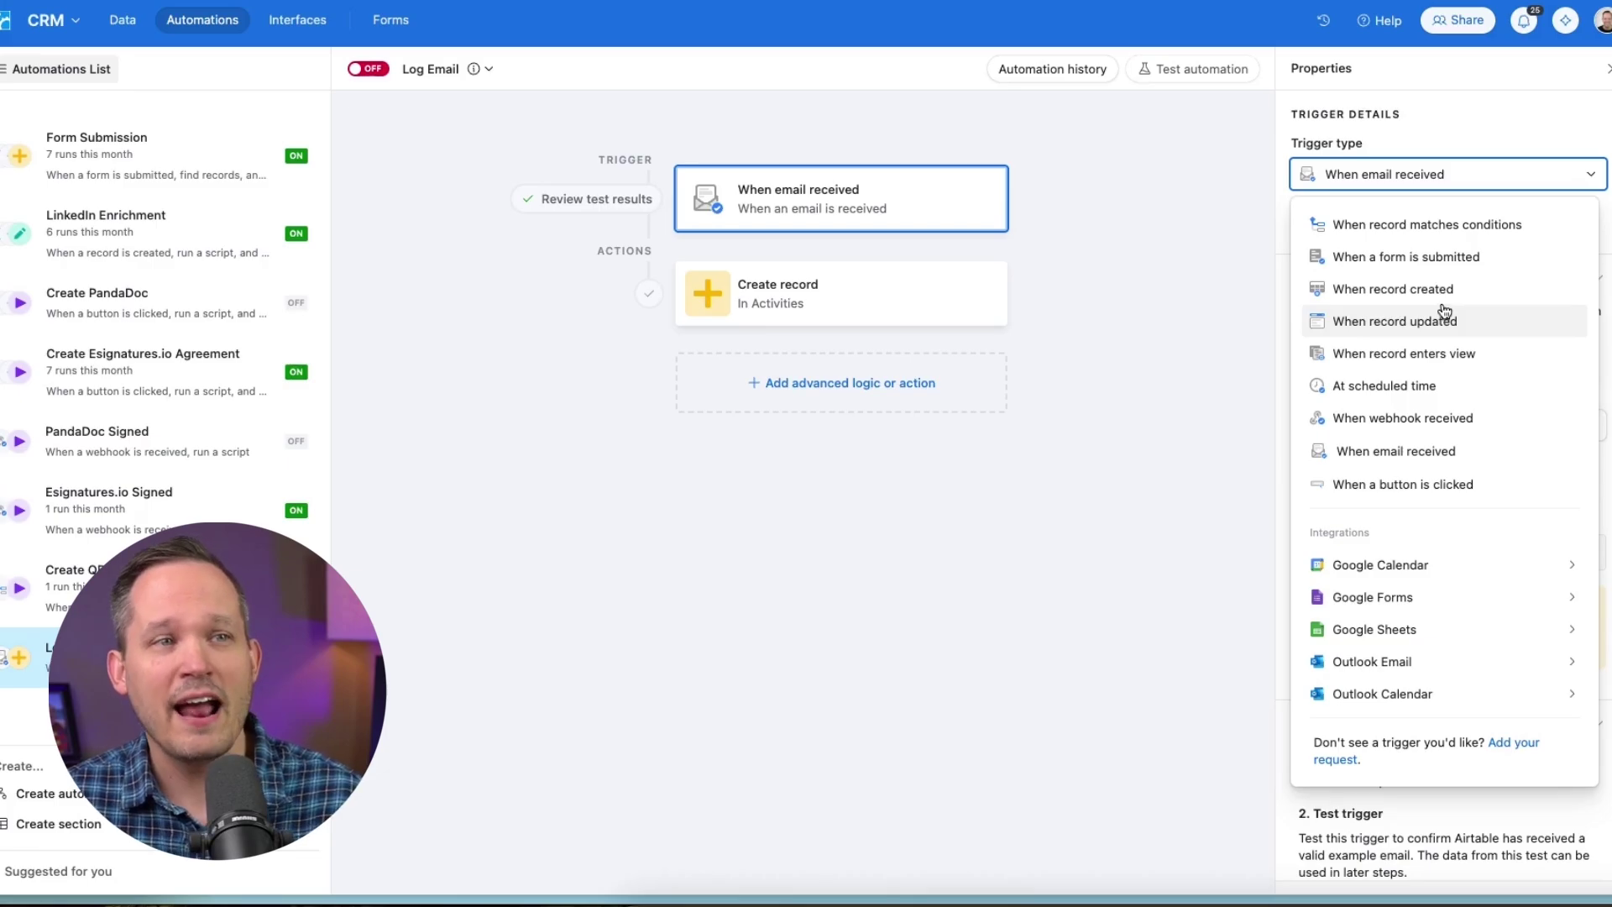
pyautogui.moveTo(1423, 663)
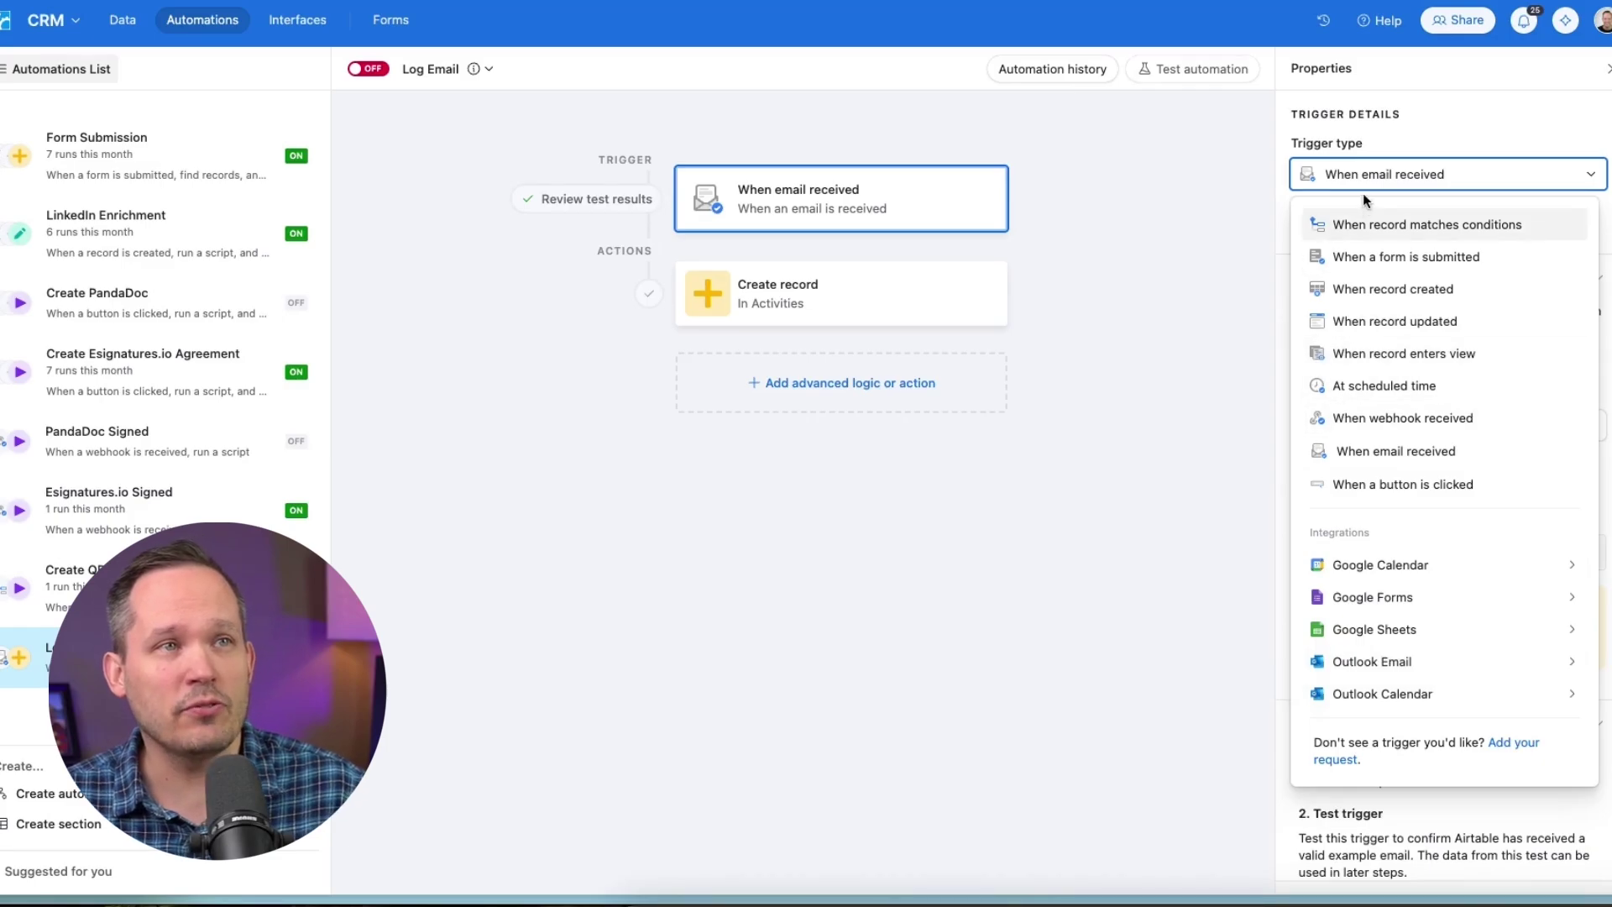
pyautogui.click(1257, 220)
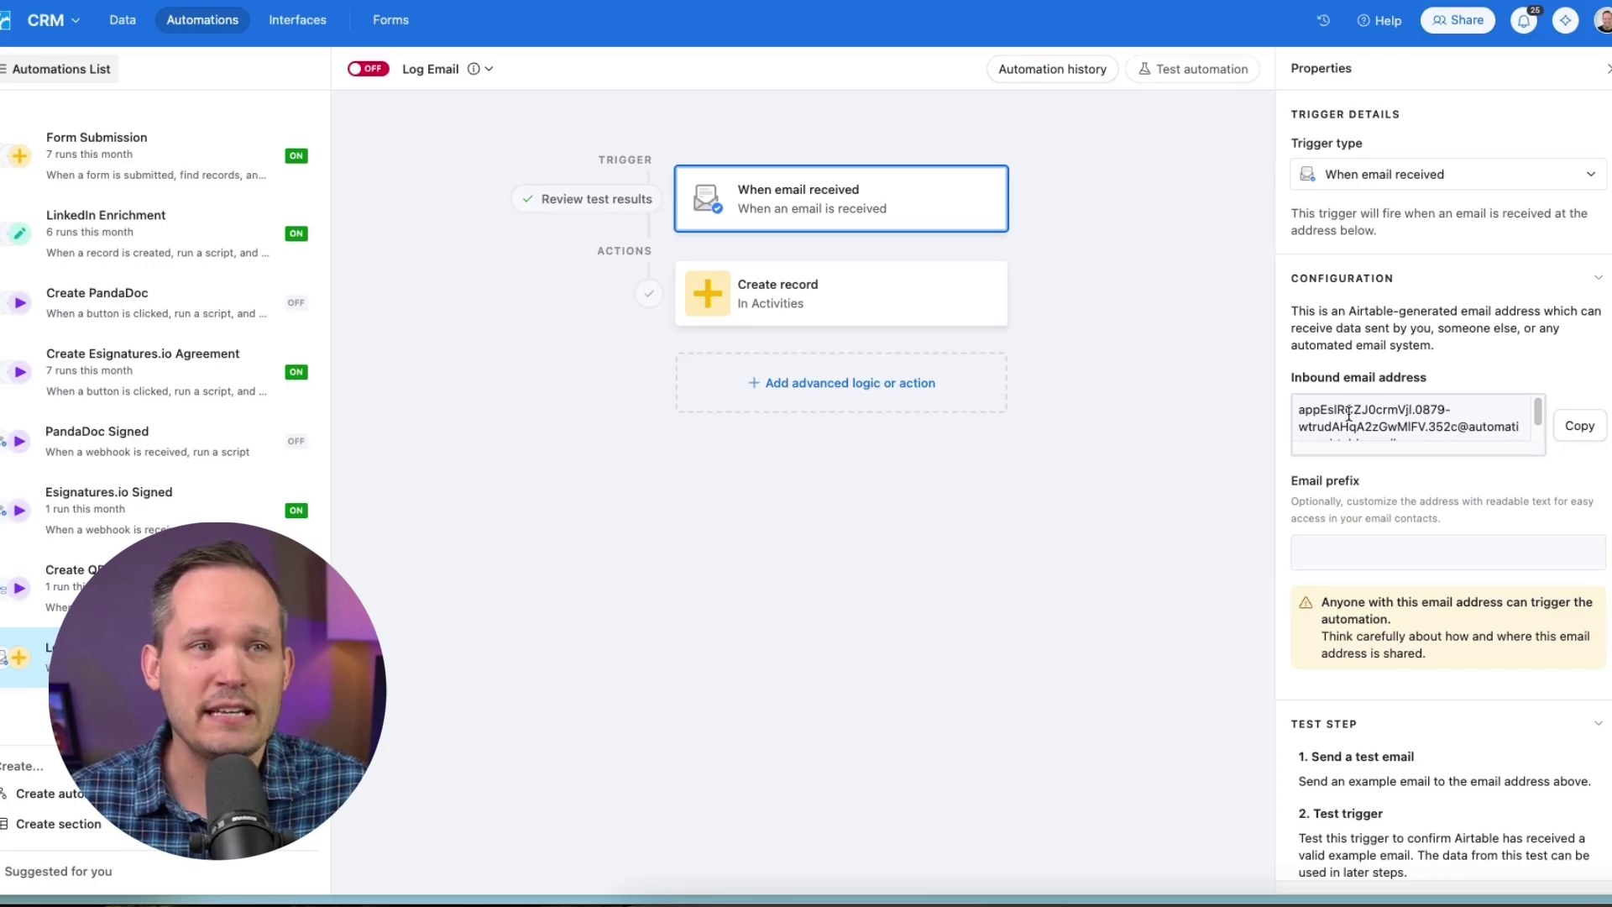
pyautogui.scroll(-1, 1343, 403)
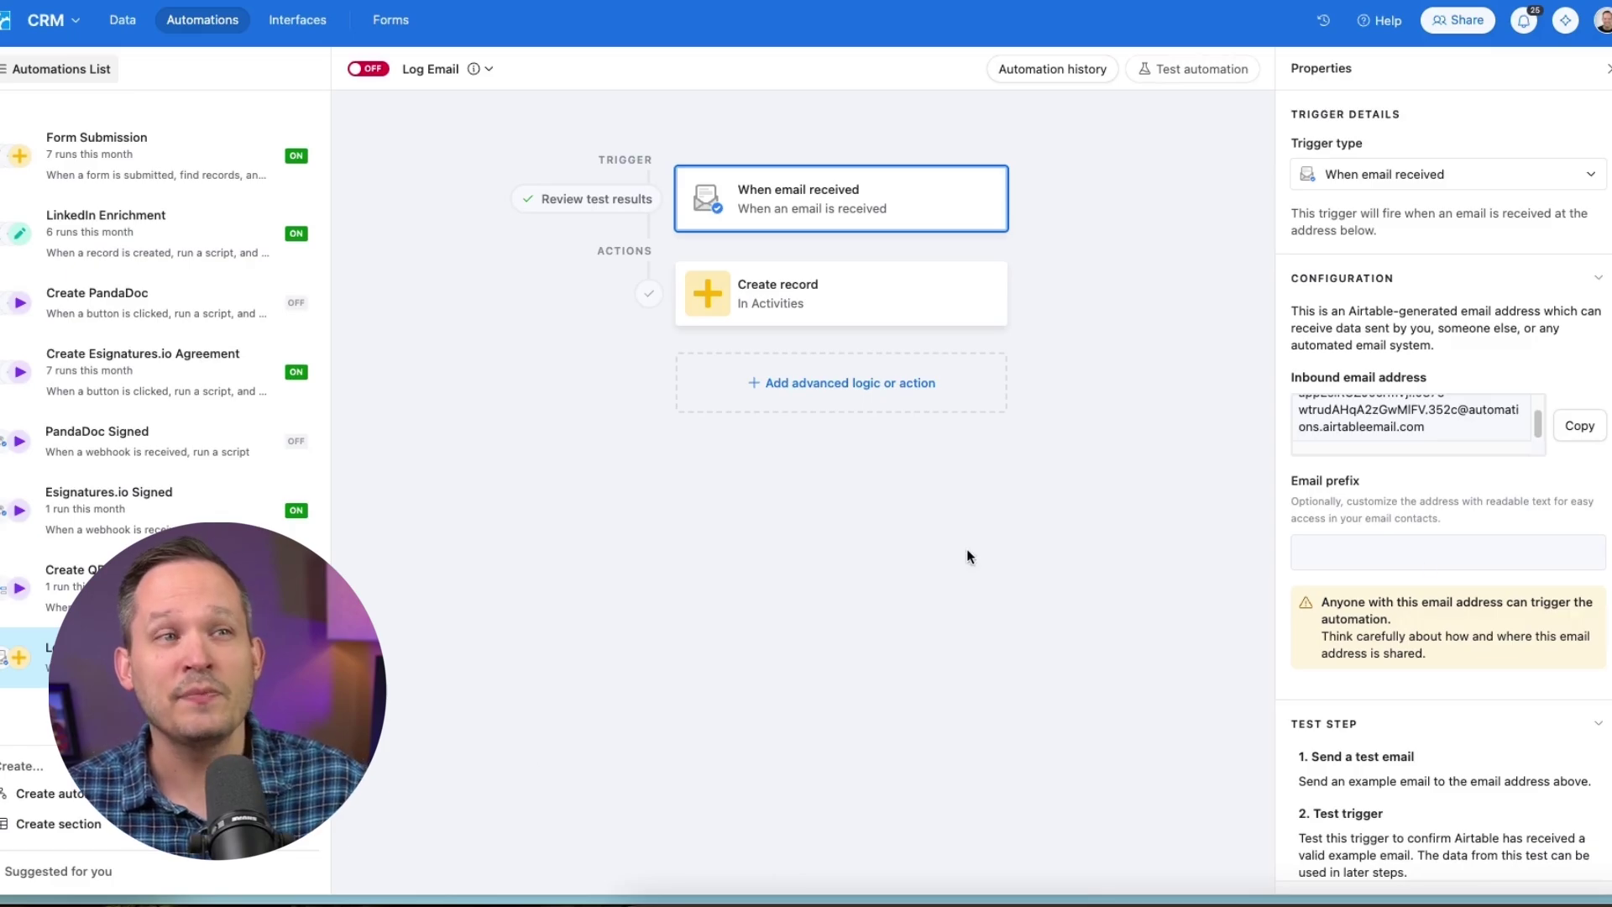
pyautogui.scroll(1, 1445, 427)
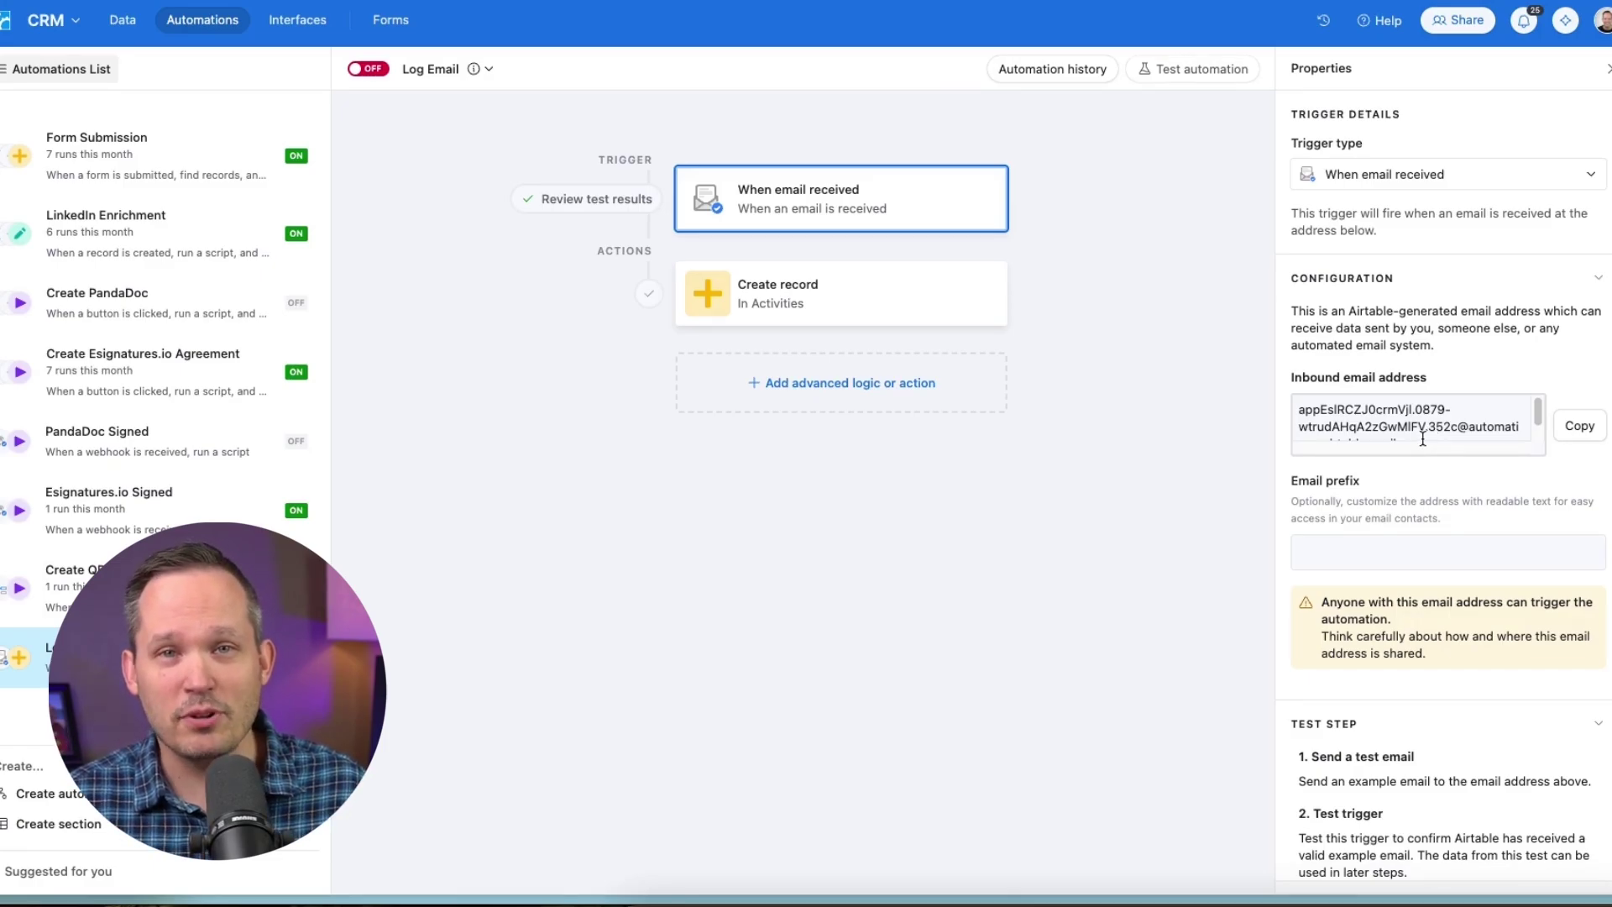
pyautogui.scroll(-1, 1422, 437)
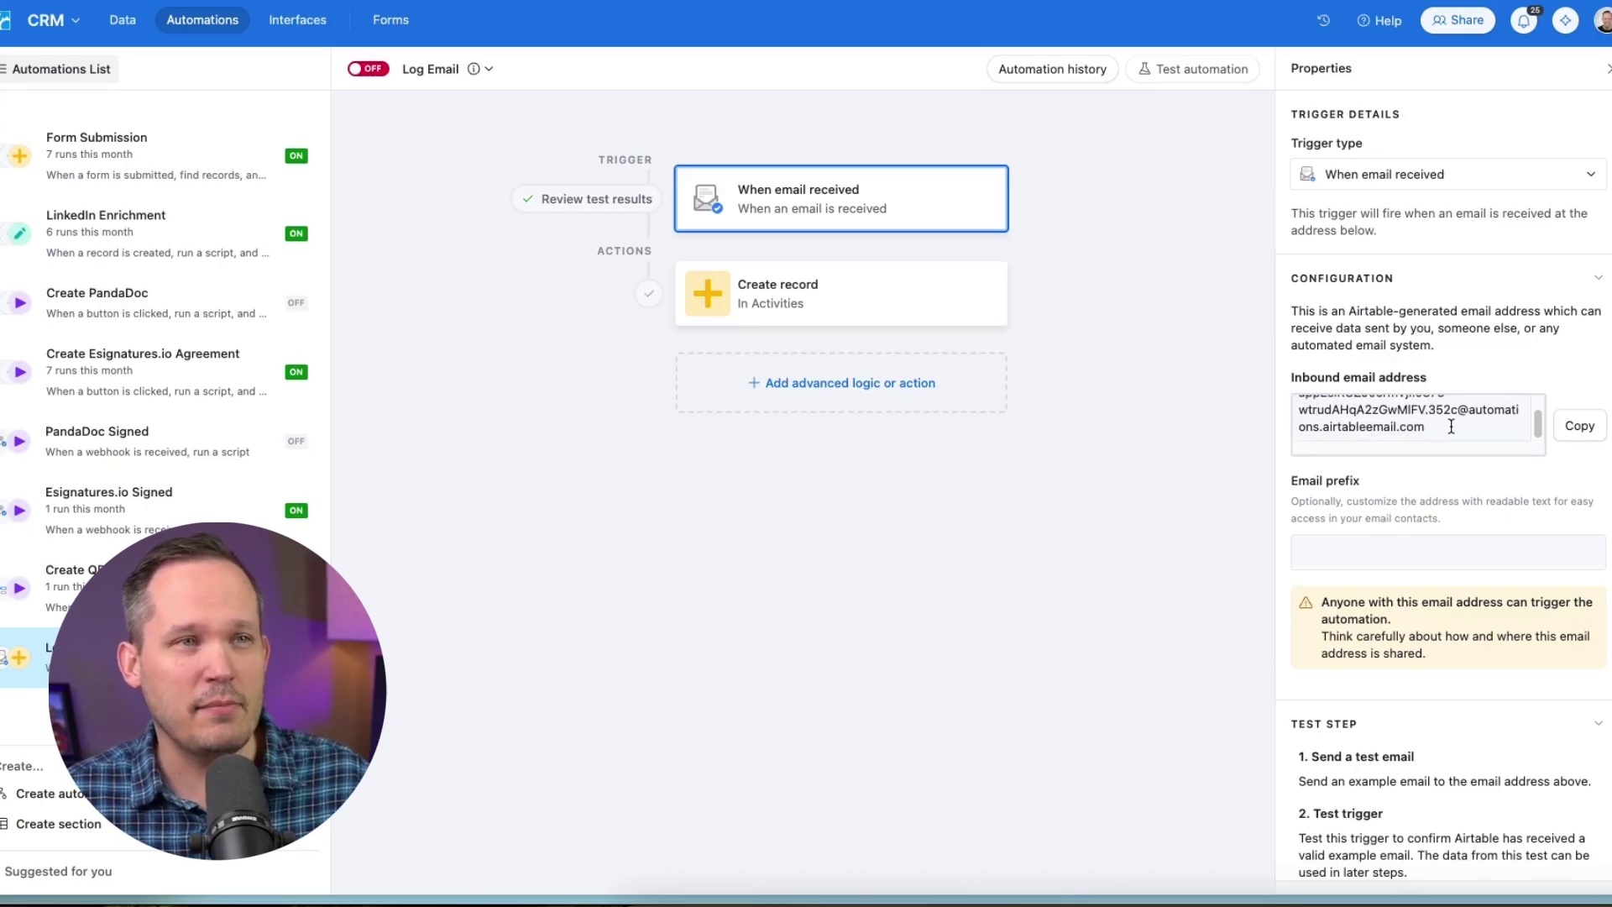
pyautogui.scroll(1, 1450, 426)
# Step: Set the trigger's email prefix to crm so the inbound address starts with crm-
pyautogui.click(1379, 550)
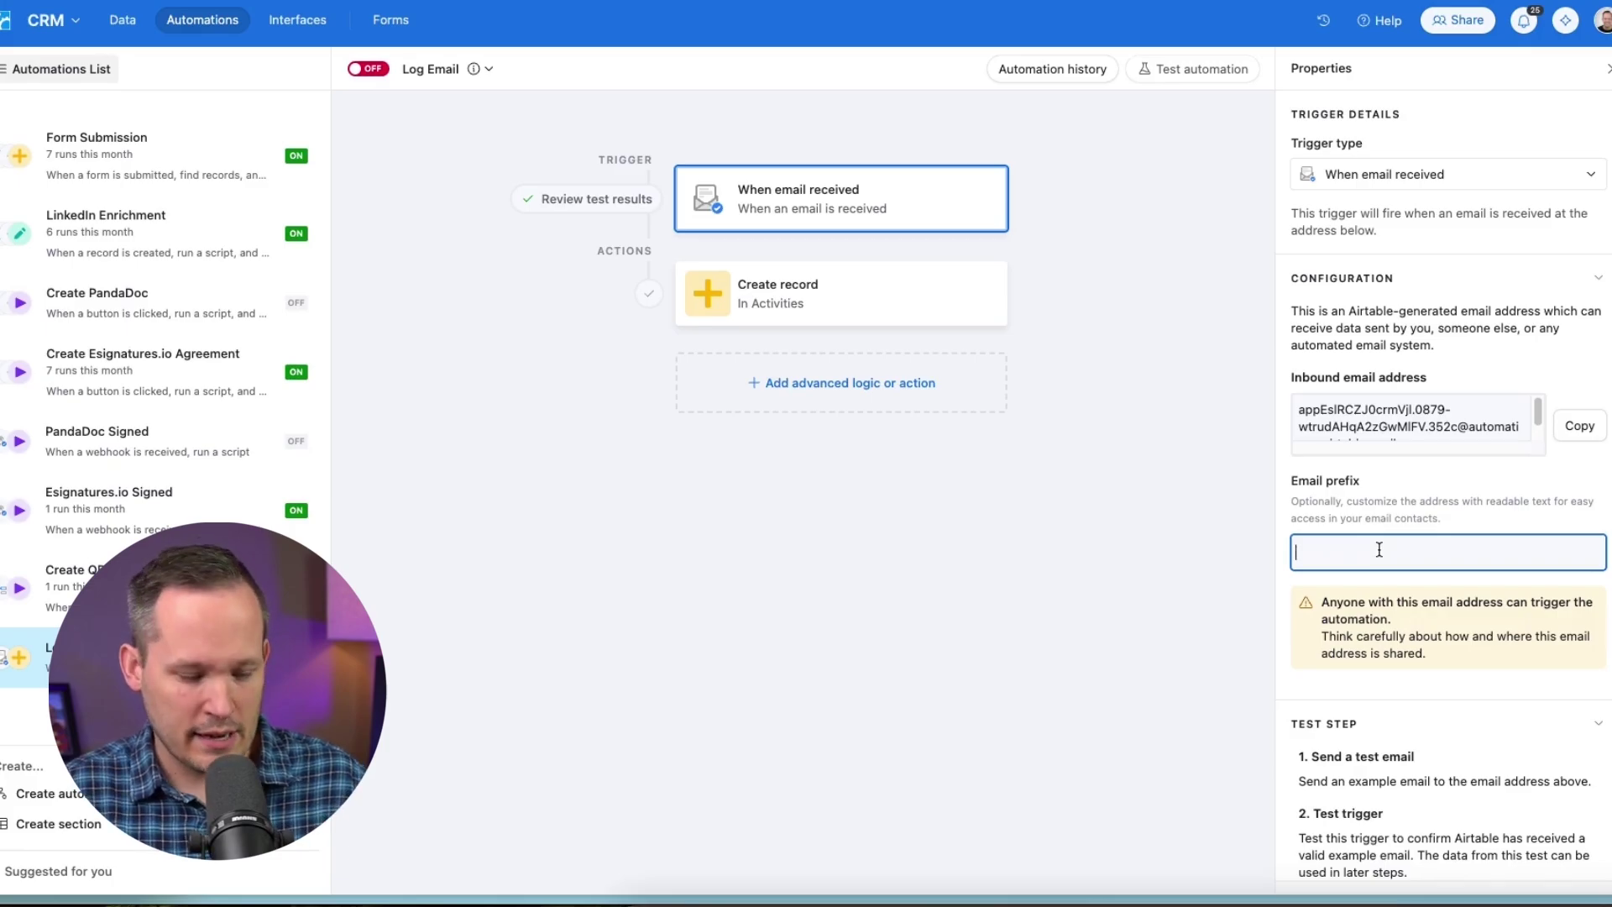
pyautogui.write('crm')
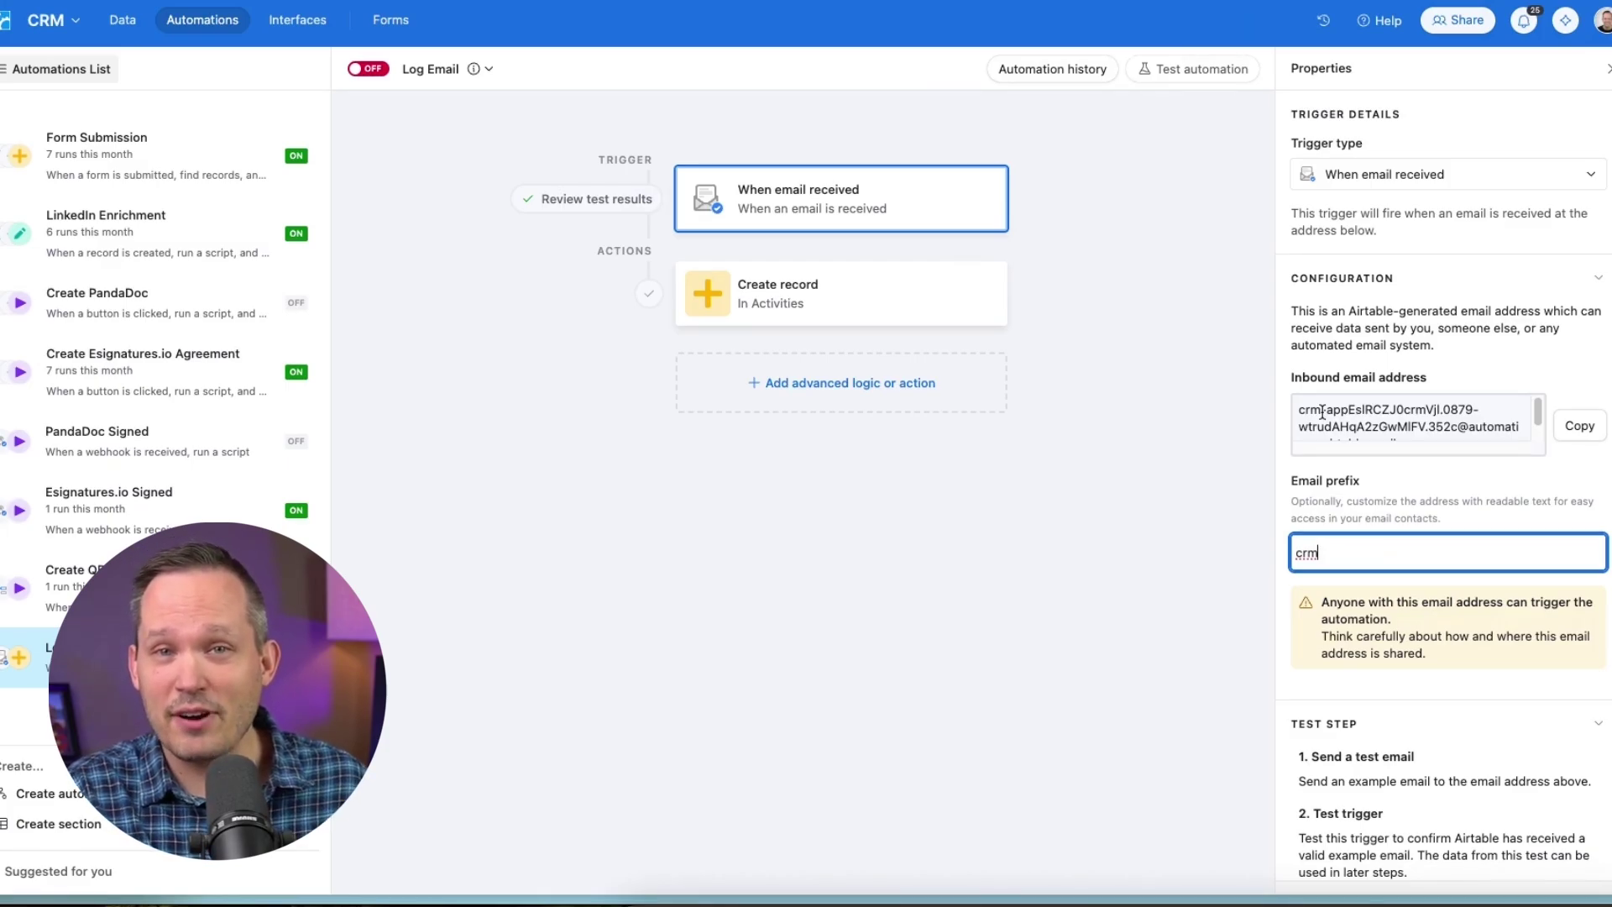
pyautogui.click(1516, 453)
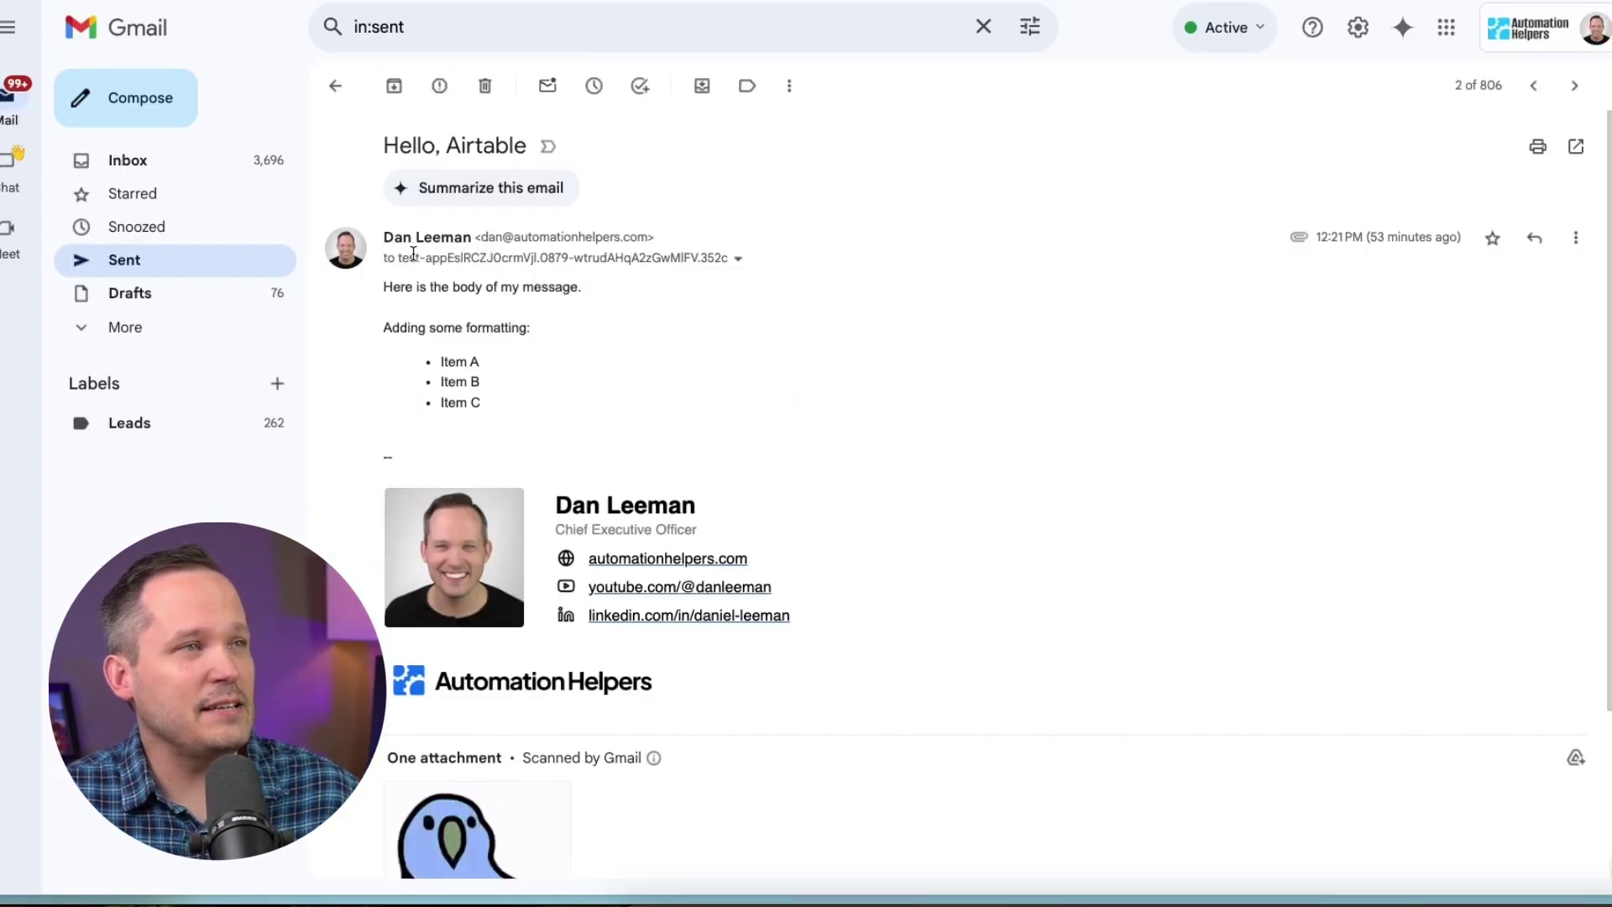
# Step: Scroll through the sent 'Hello, Airtable' email to its Item A–C list, signature and attachment
pyautogui.moveTo(619, 252)
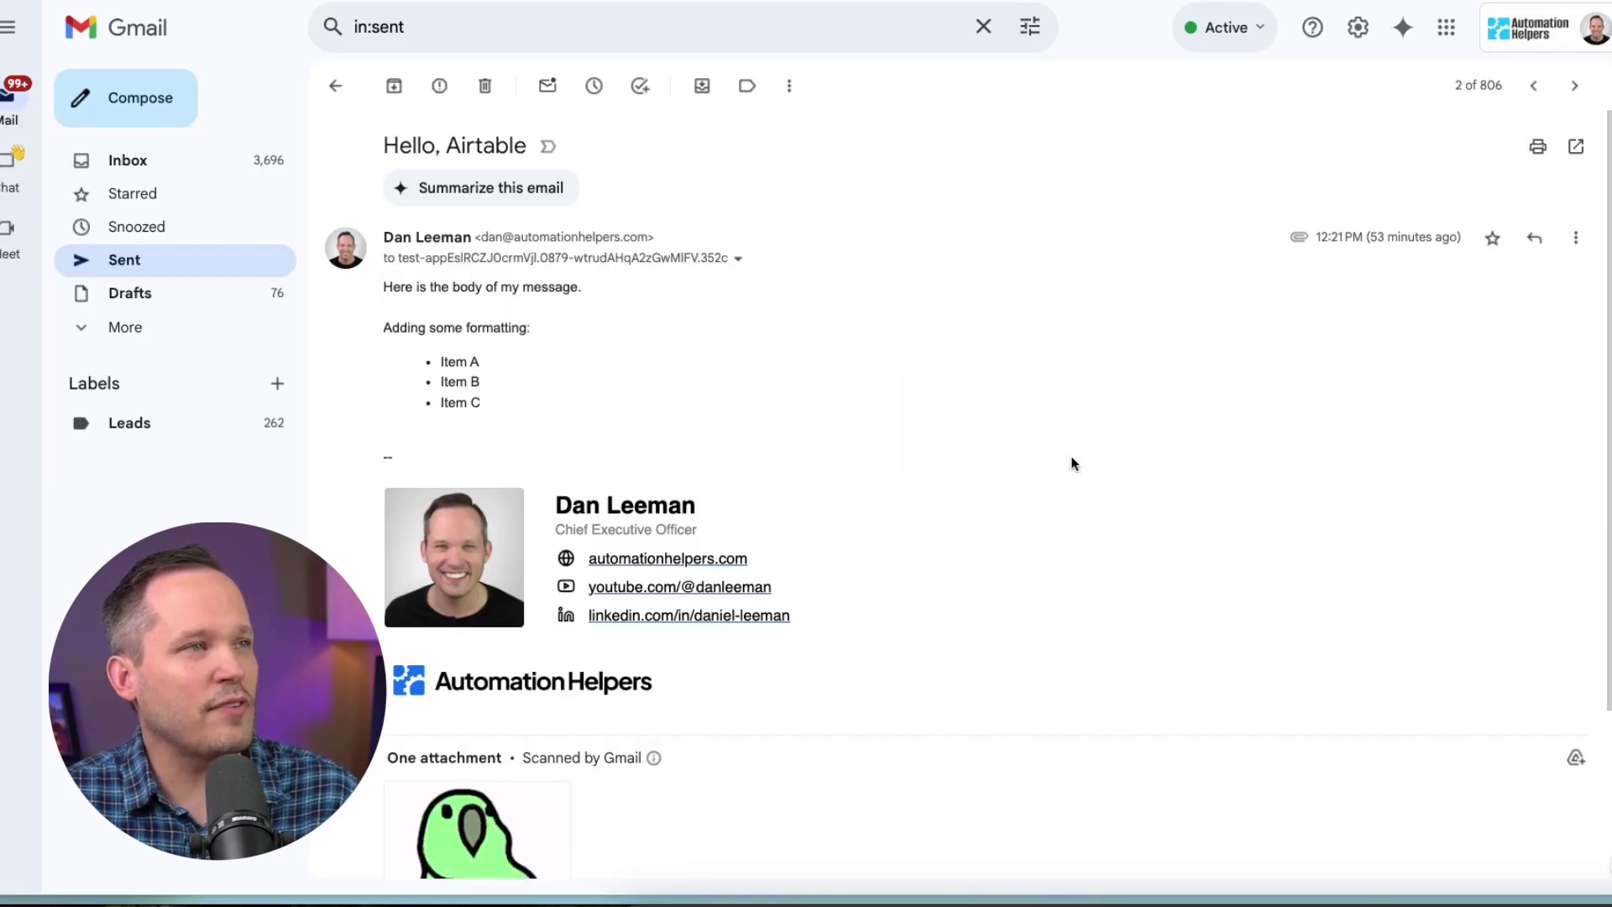
pyautogui.scroll(-1, 640, 372)
pyautogui.scroll(-1, 640, 372)
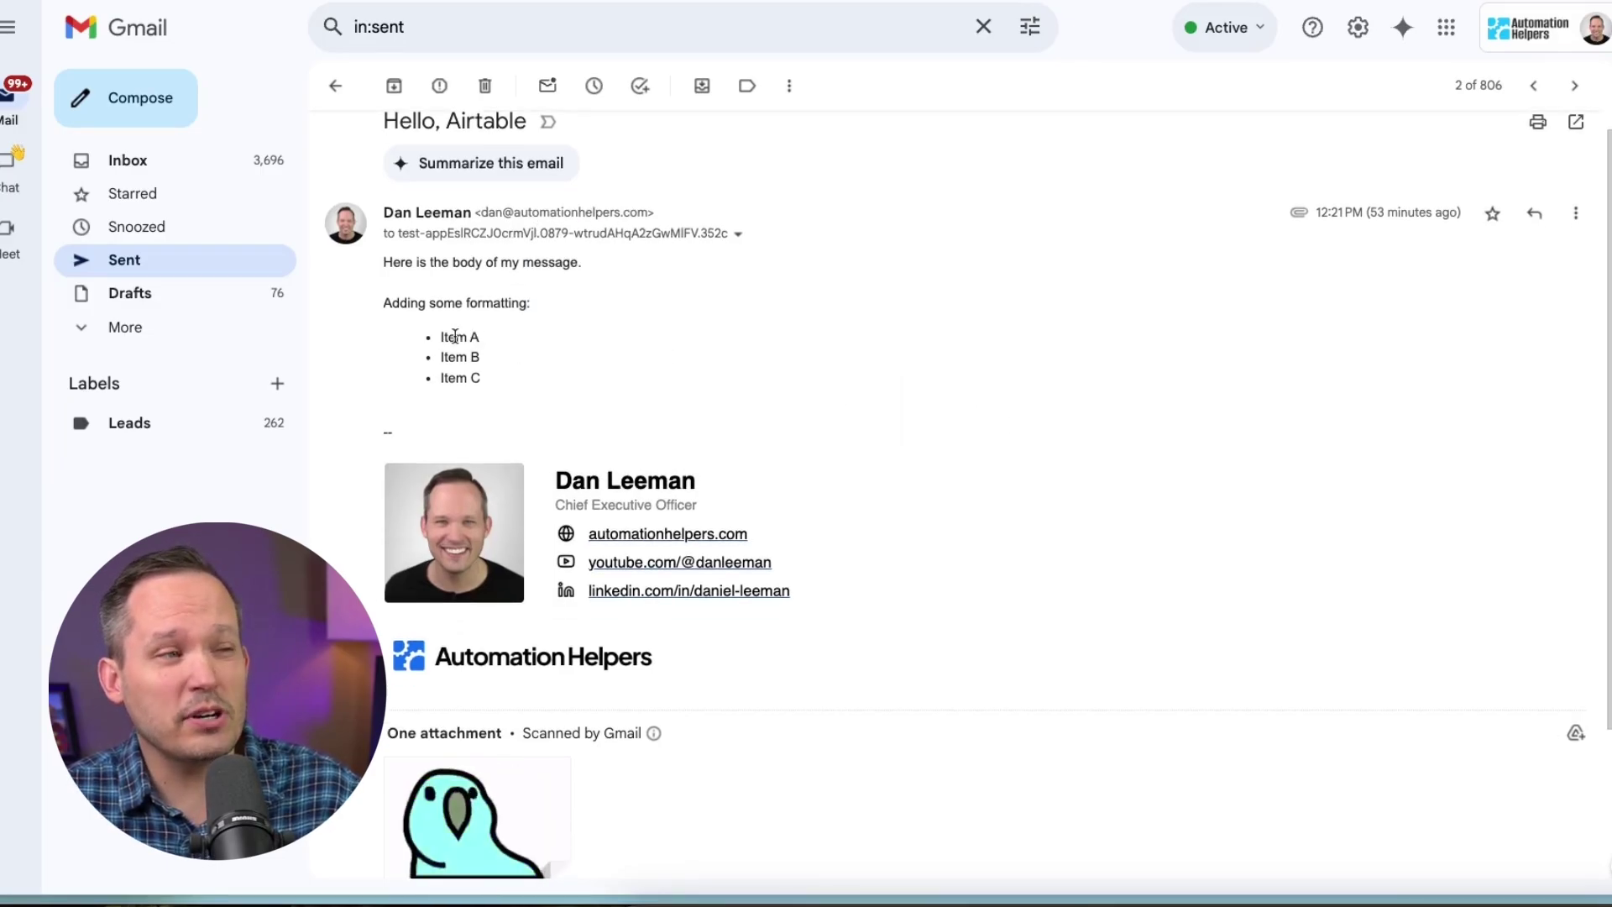
pyautogui.scroll(-3, 495, 340)
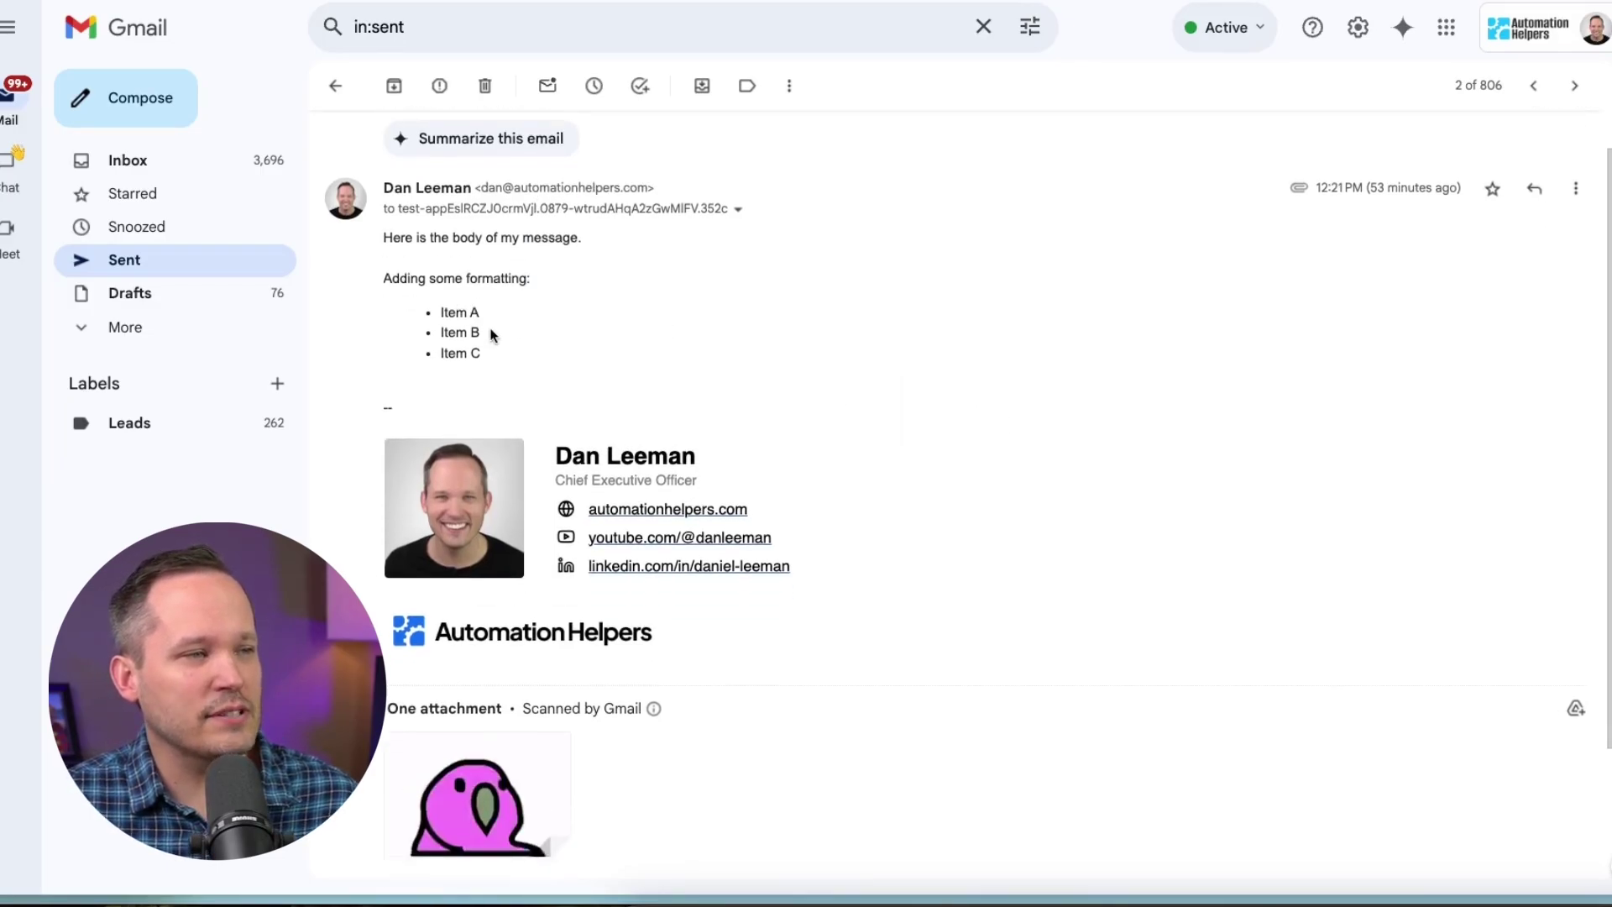
pyautogui.moveTo(527, 680)
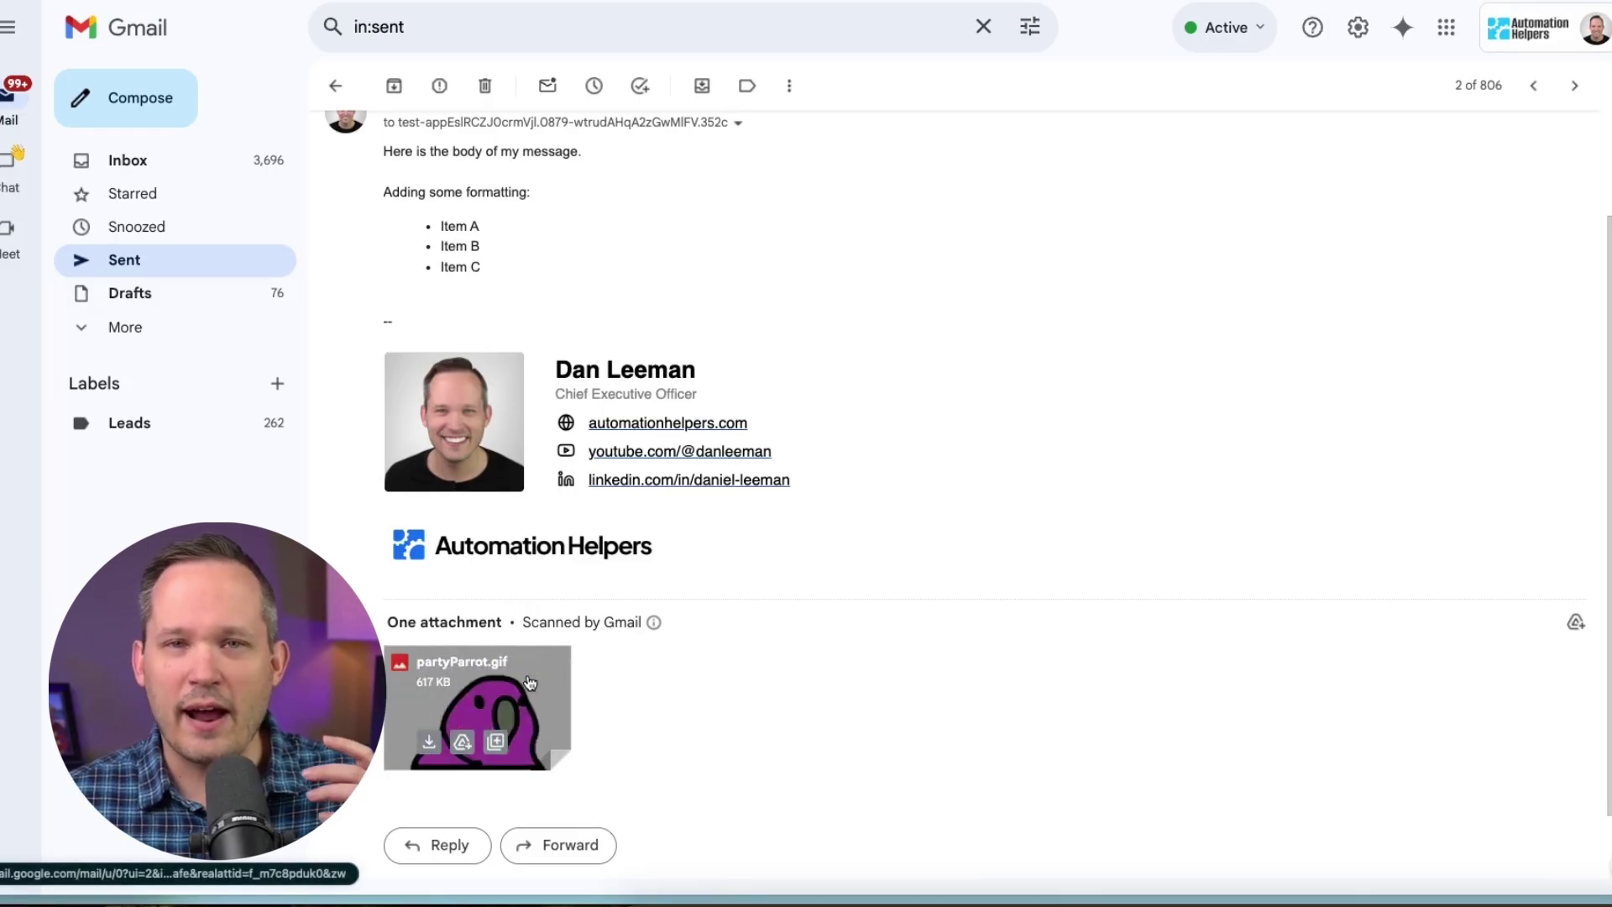
pyautogui.scroll(3, 816, 501)
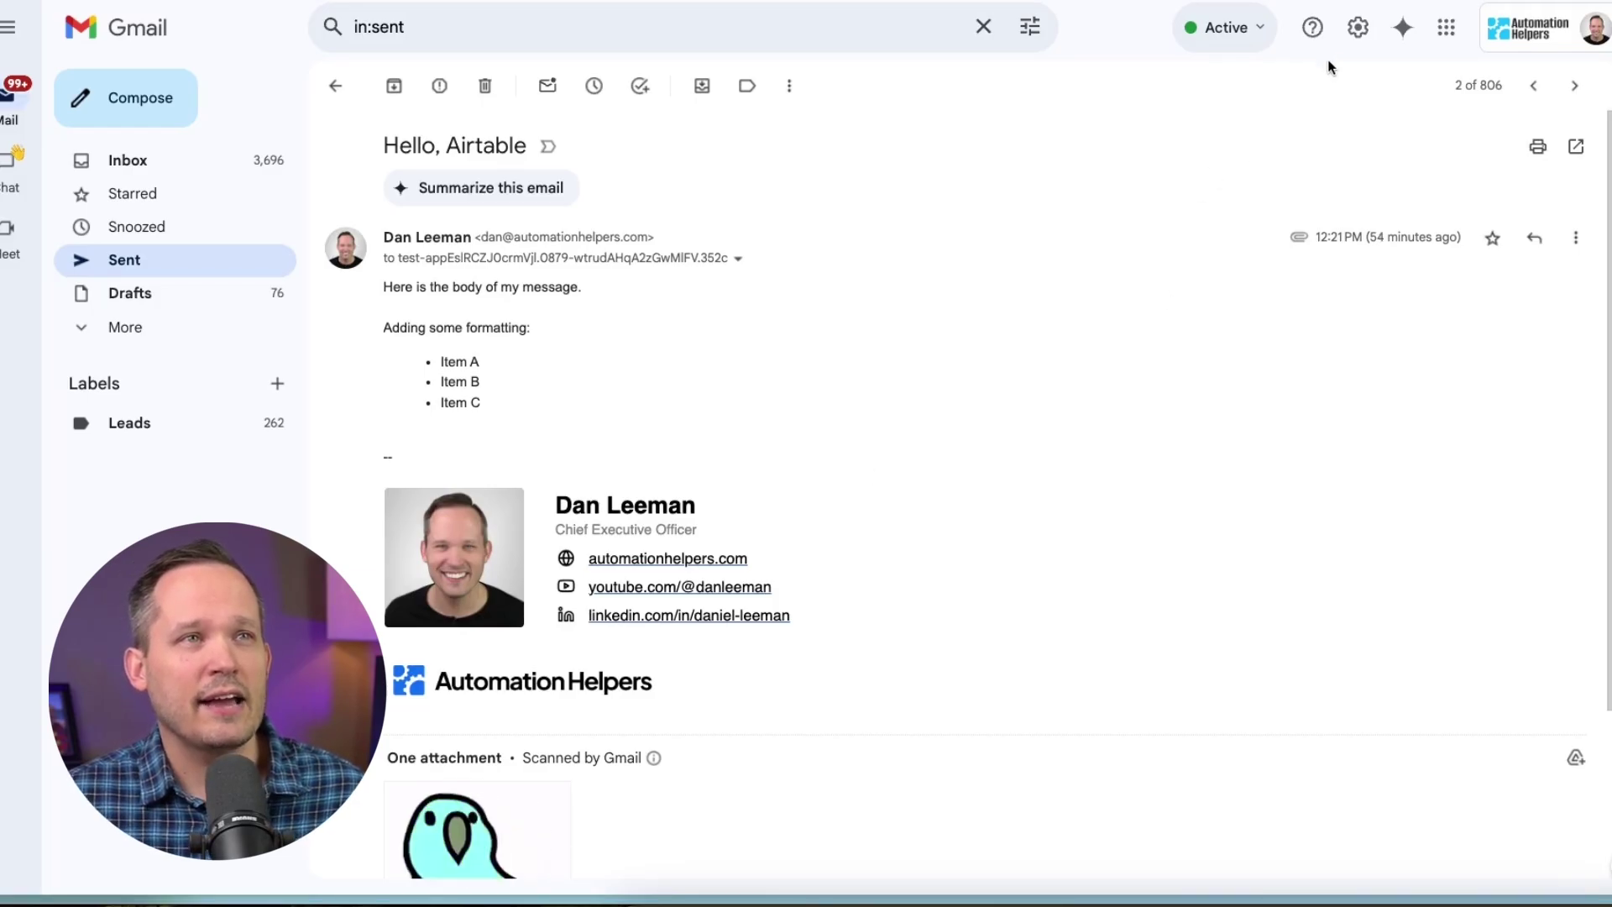
# Step: Go to Gmail's full settings on the Forwarding and POP/IMAP page
pyautogui.click(1357, 27)
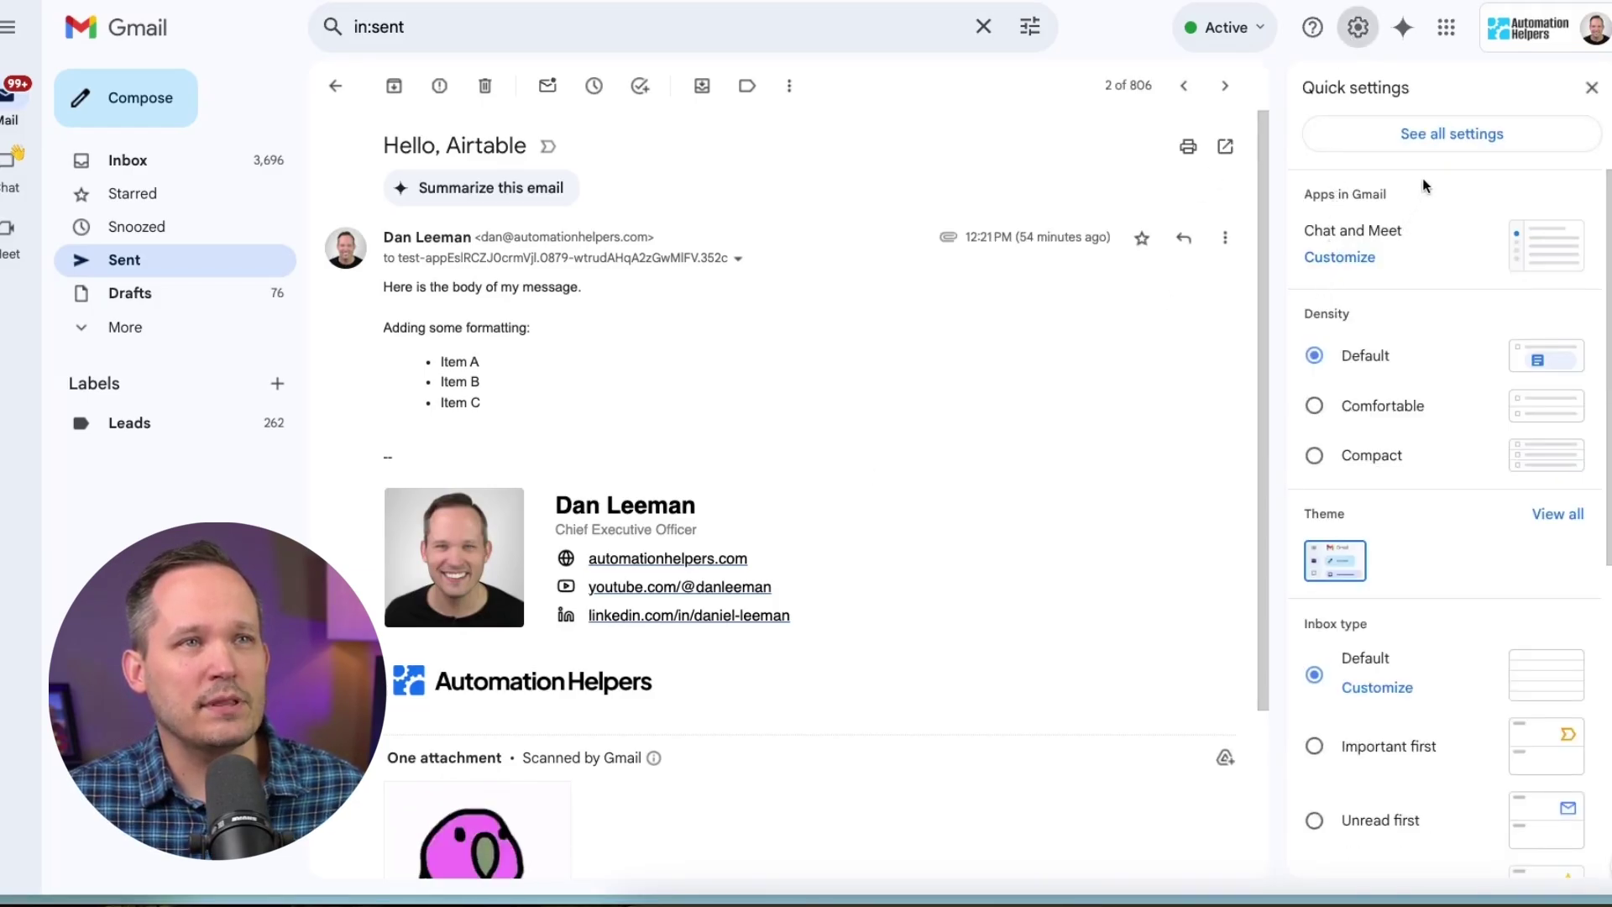
pyautogui.click(1435, 144)
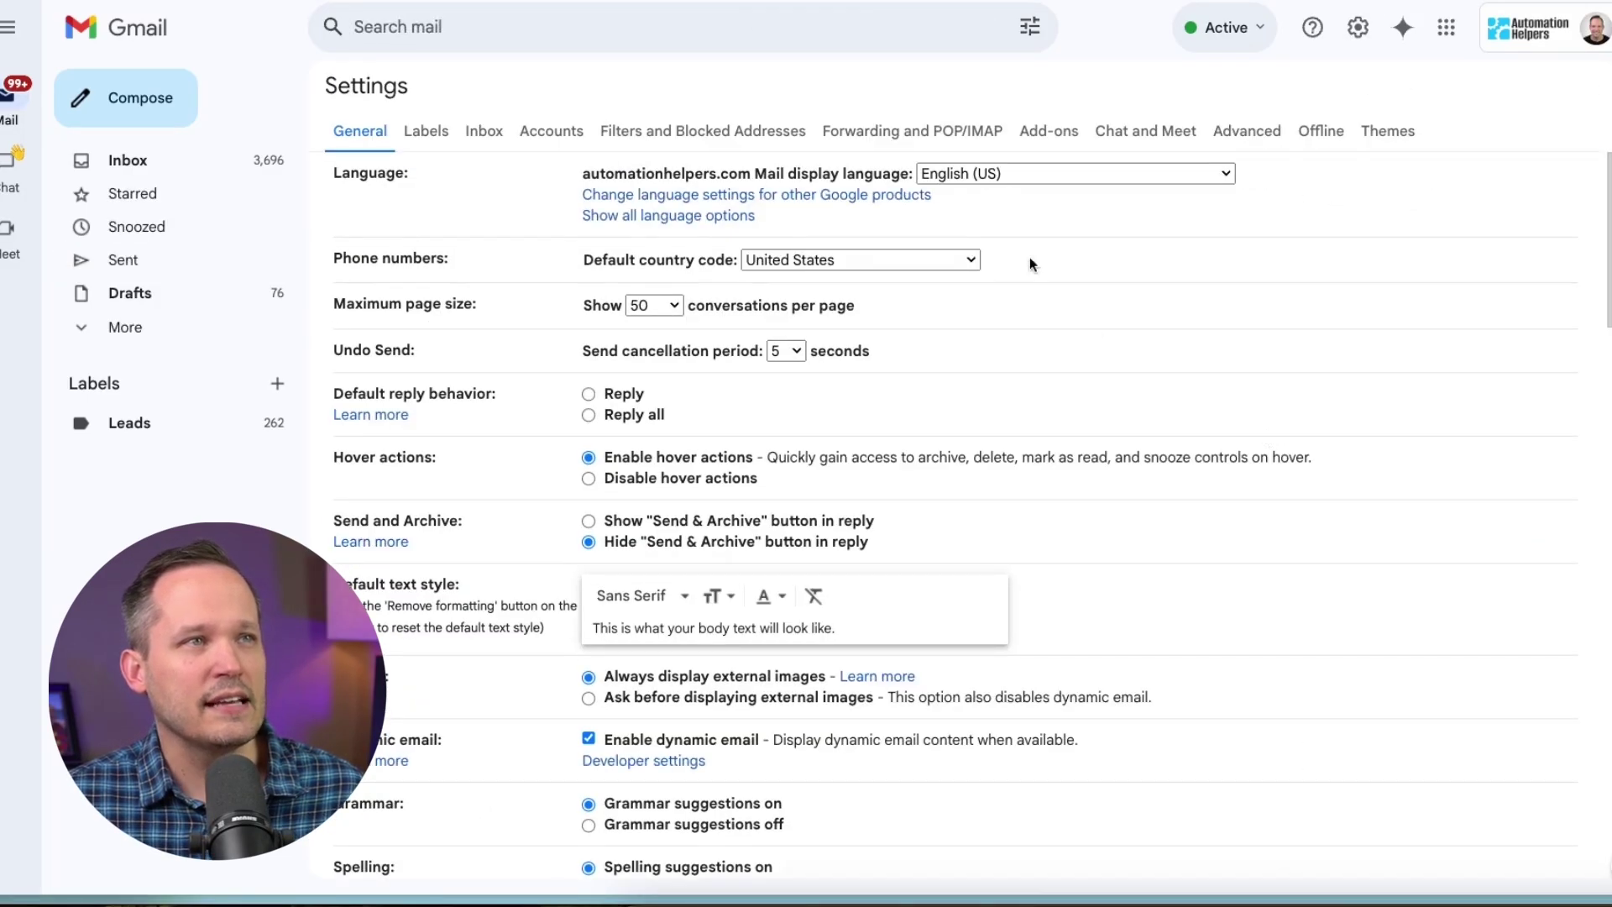
pyautogui.click(909, 149)
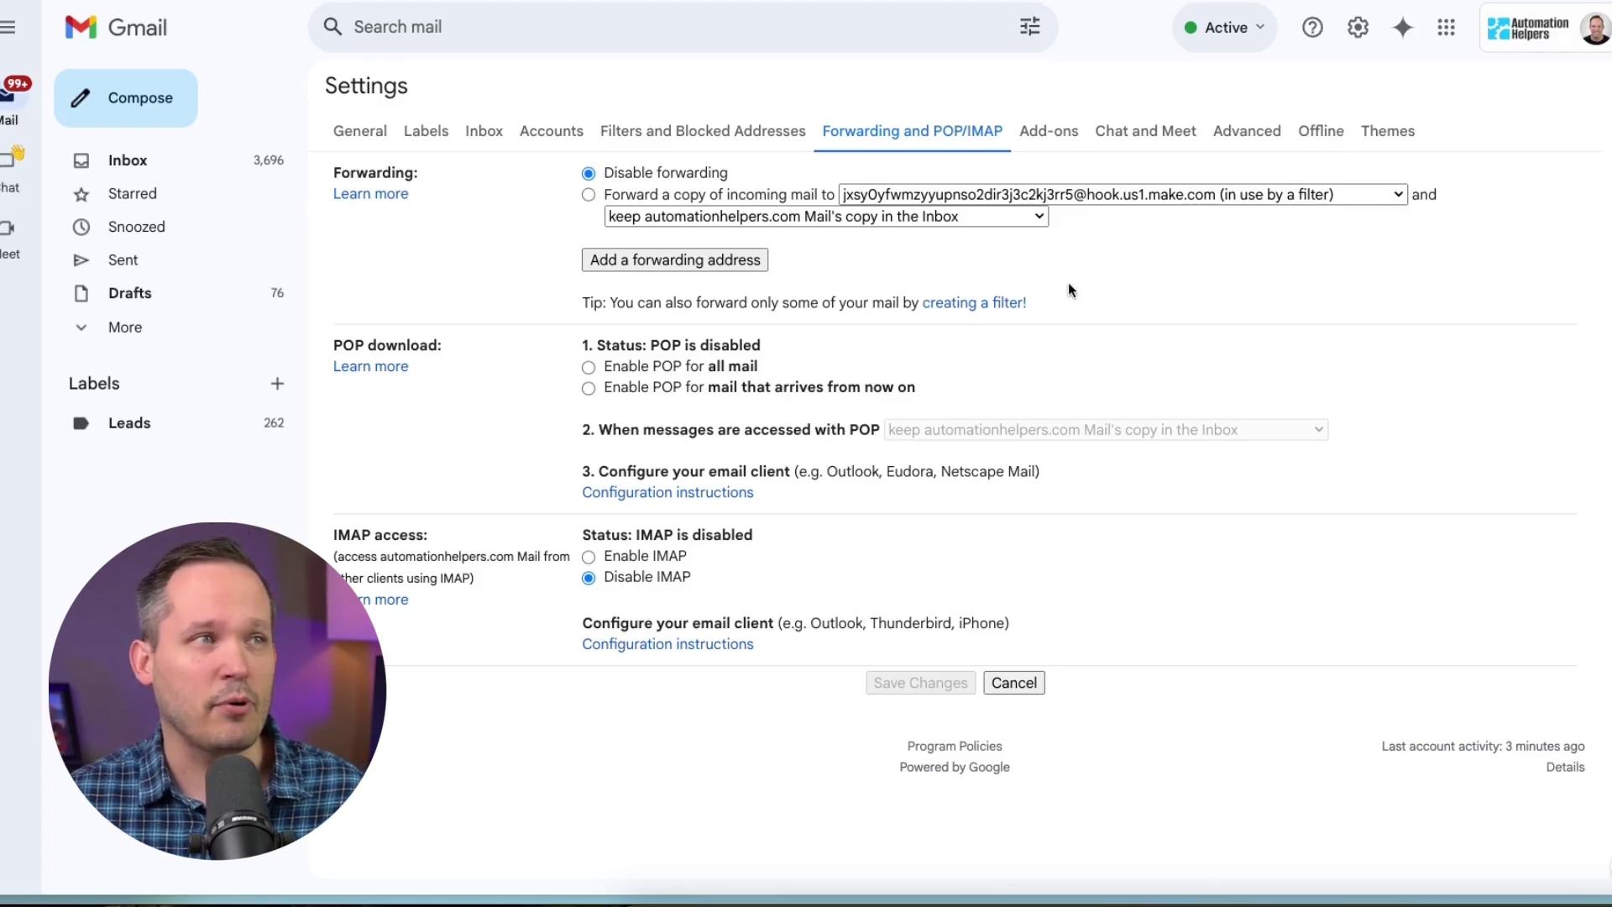
# Step: Start a new mail filter with the My Project subject criterion pasted in
pyautogui.click(935, 302)
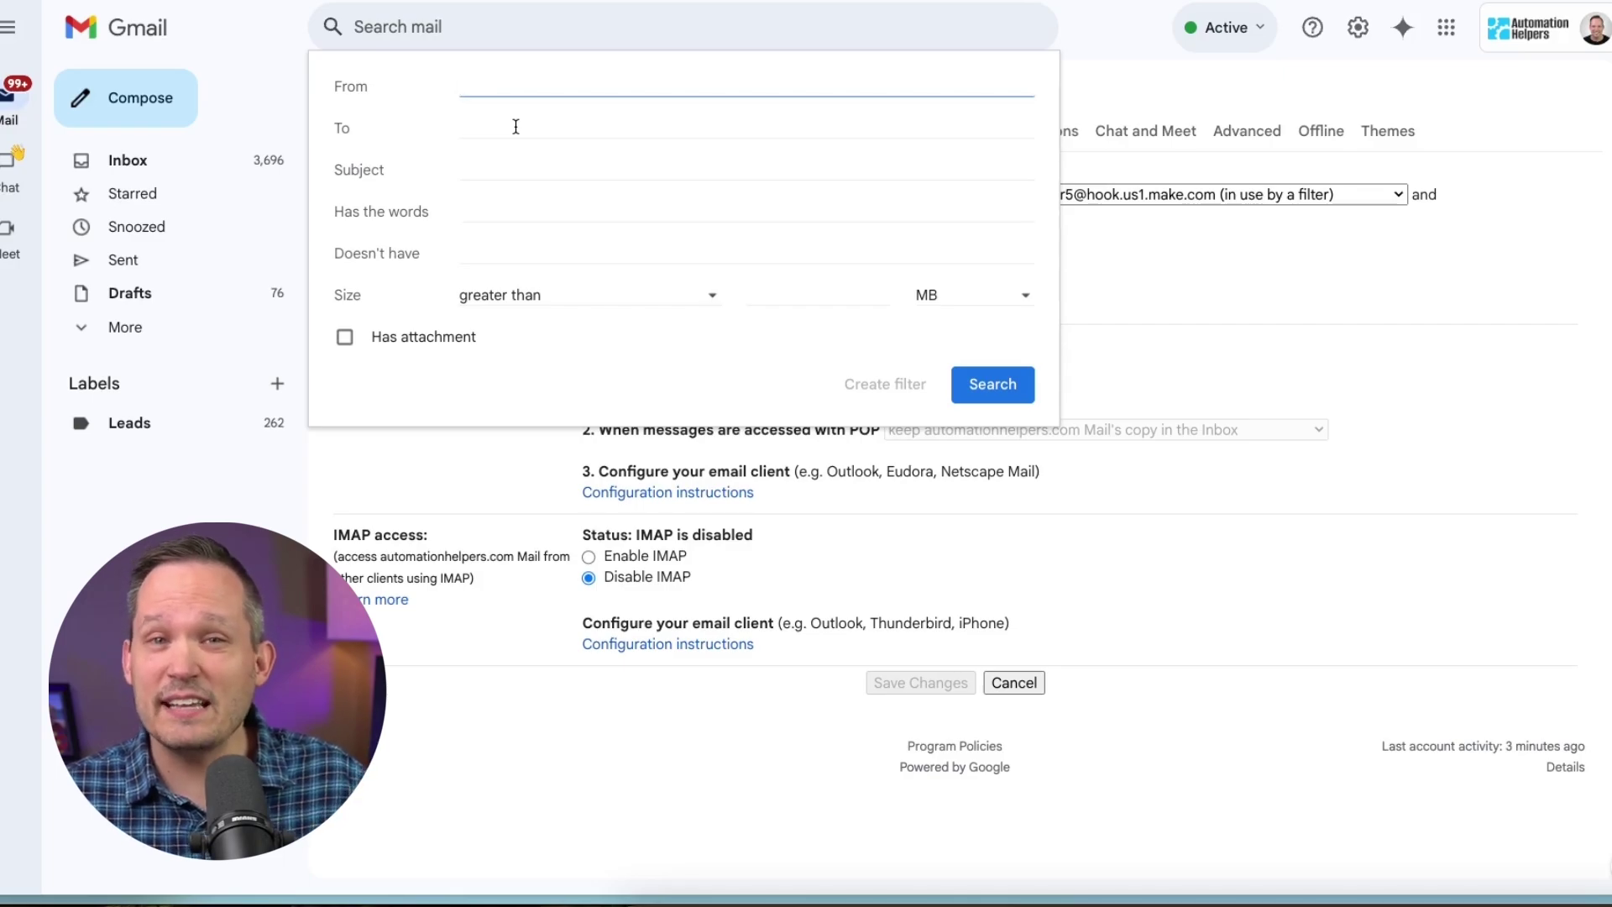
pyautogui.click(540, 172)
pyautogui.write('%My Project%')
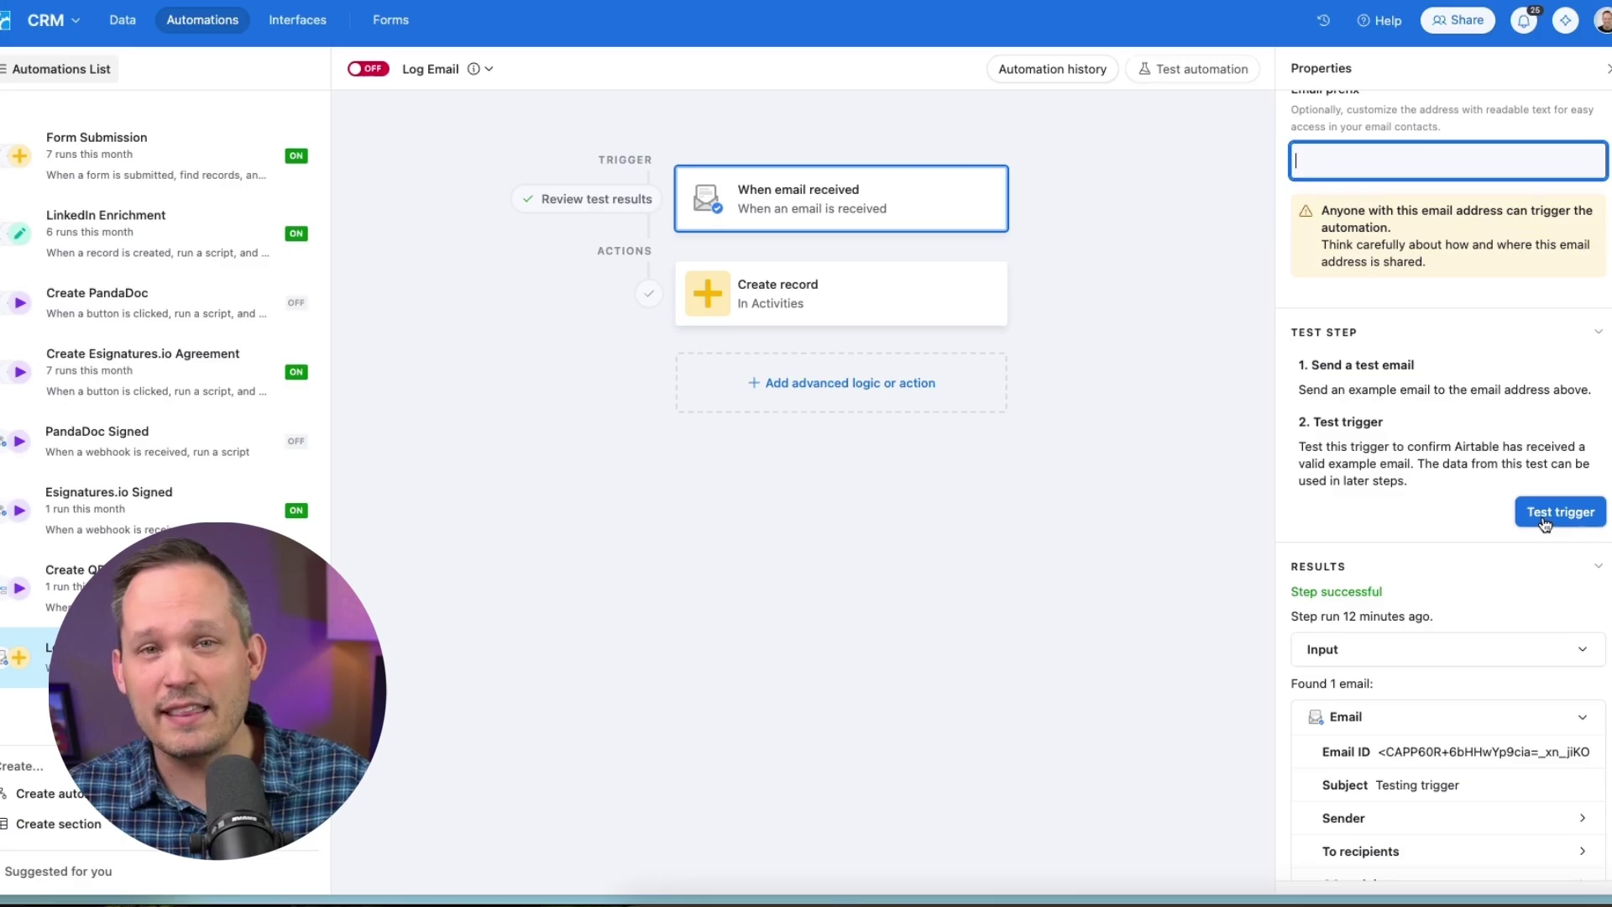
# Step: Expand the latest run's full Email ID and the email body with signature
pyautogui.scroll(-3, 1519, 541)
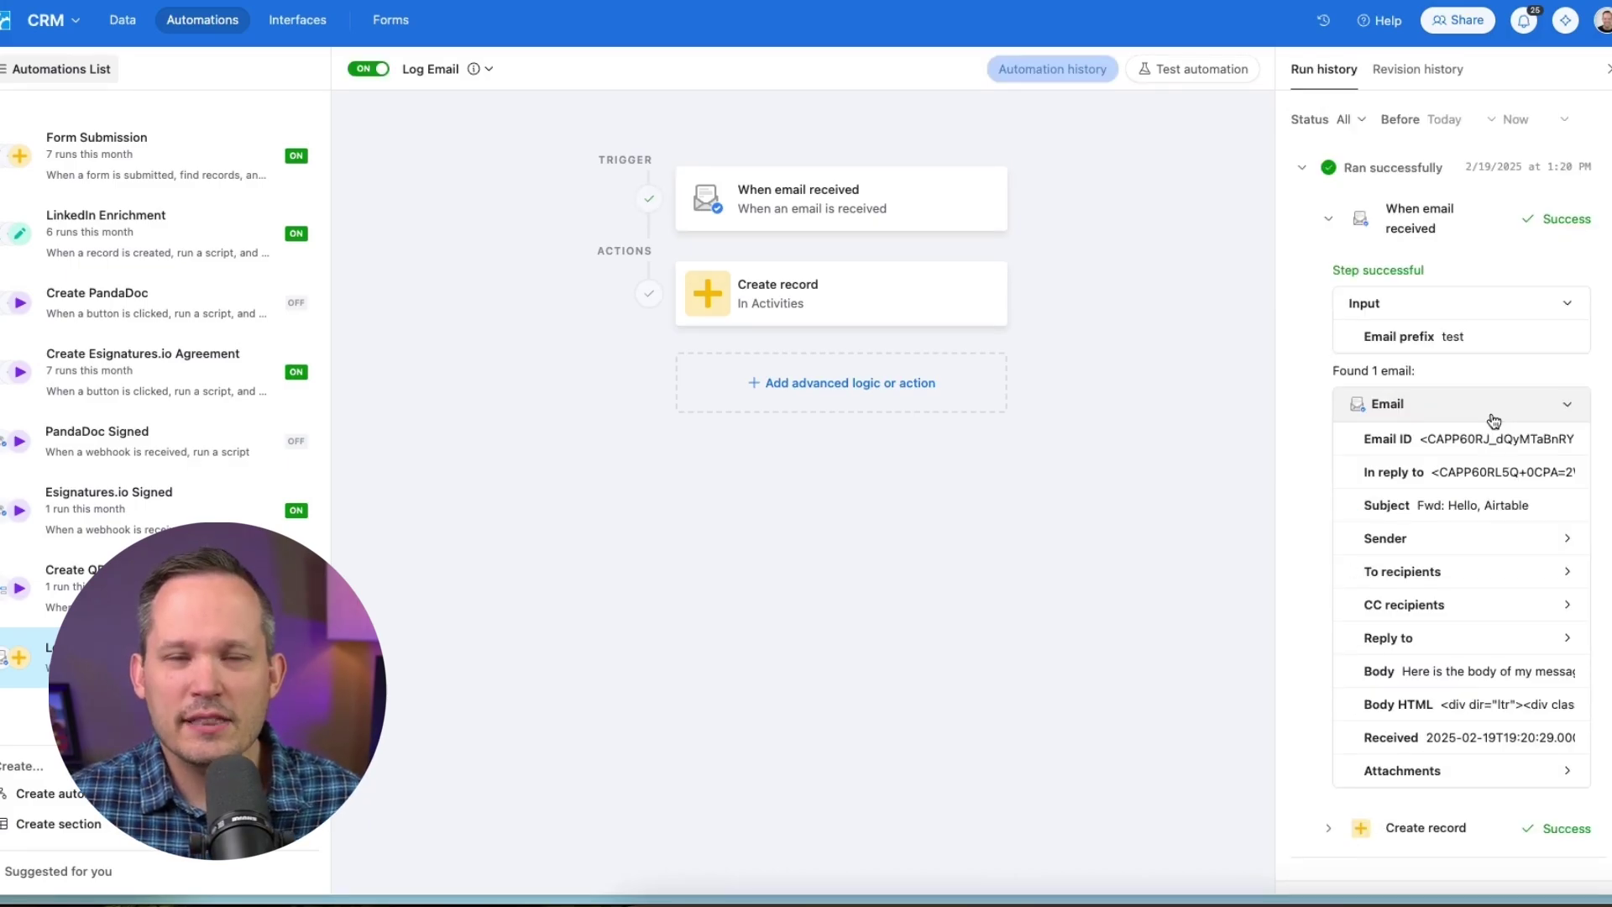
pyautogui.scroll(-1, 1496, 445)
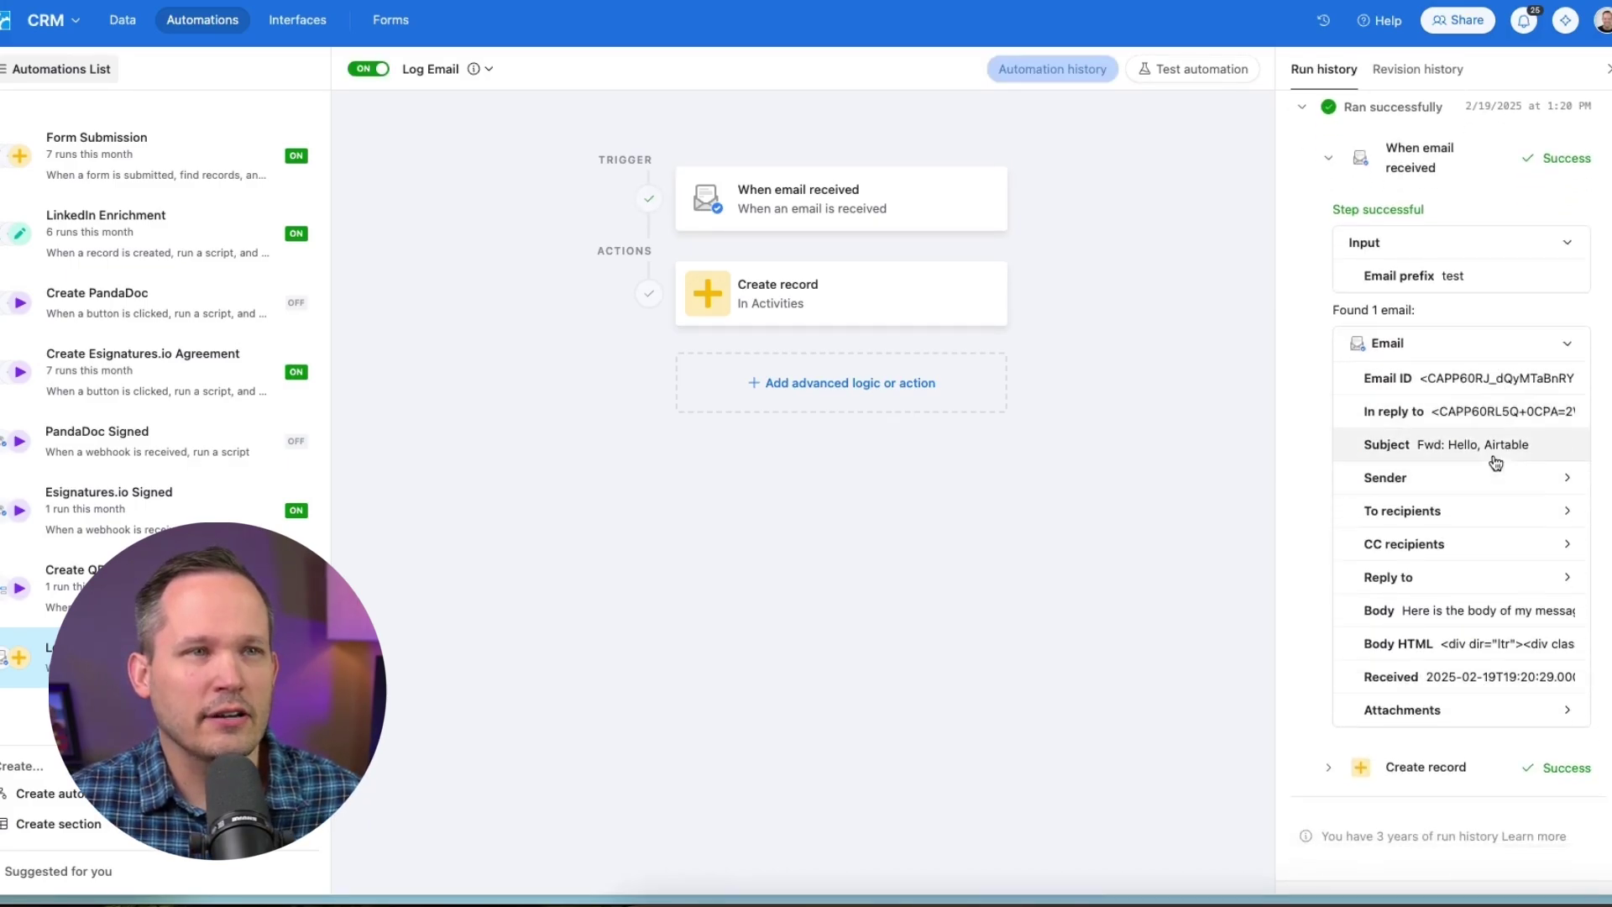
pyautogui.click(1469, 378)
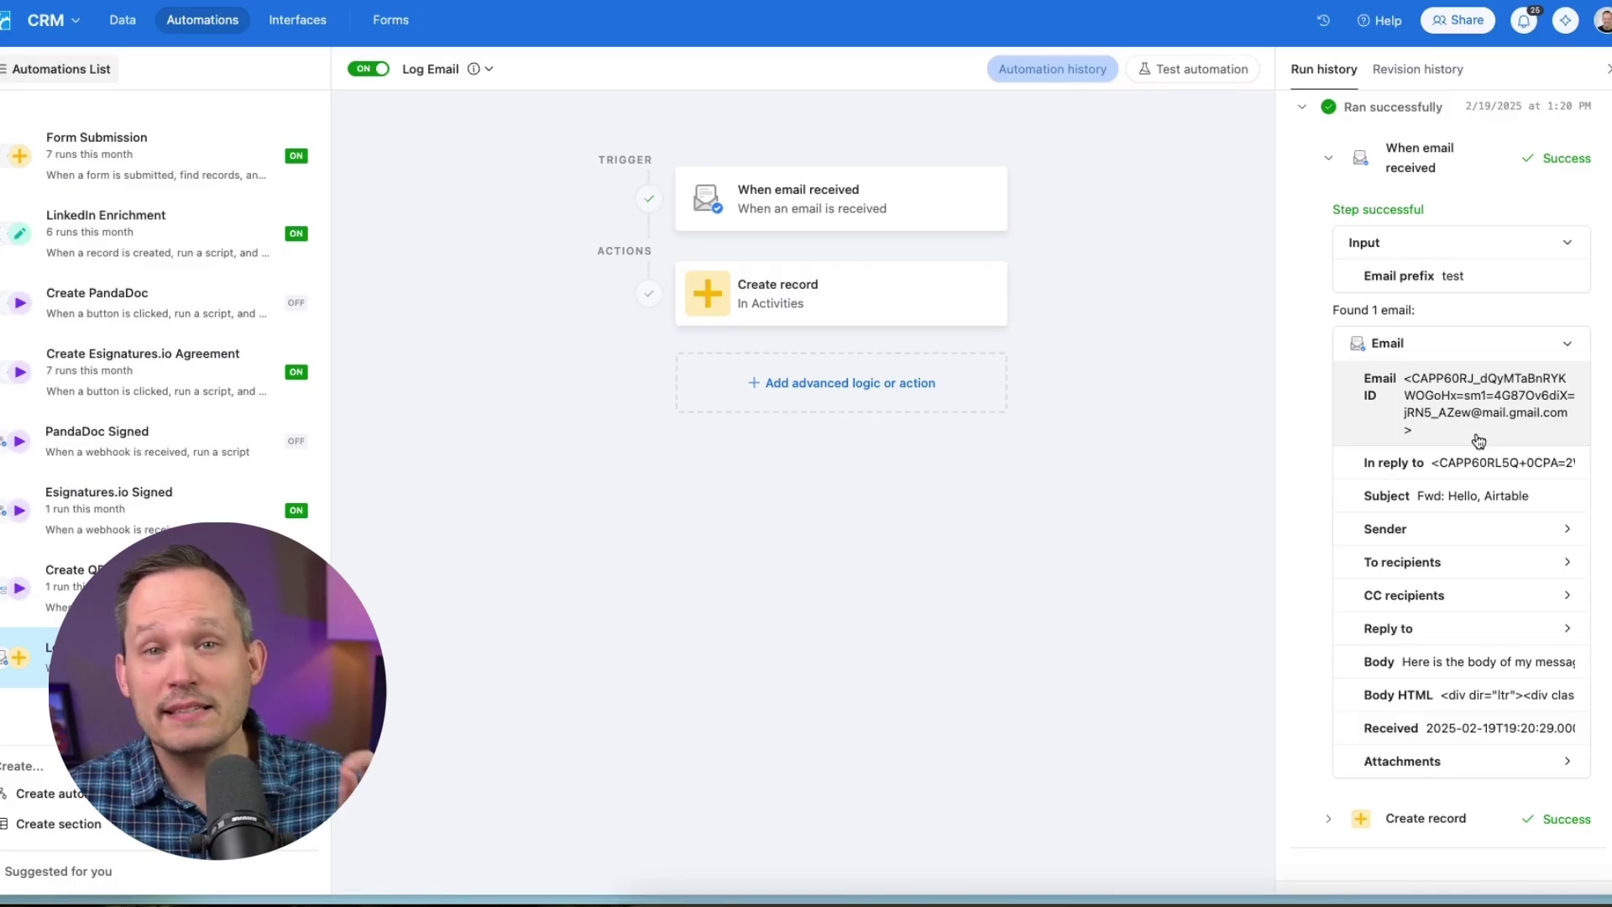
pyautogui.scroll(-1, 1467, 560)
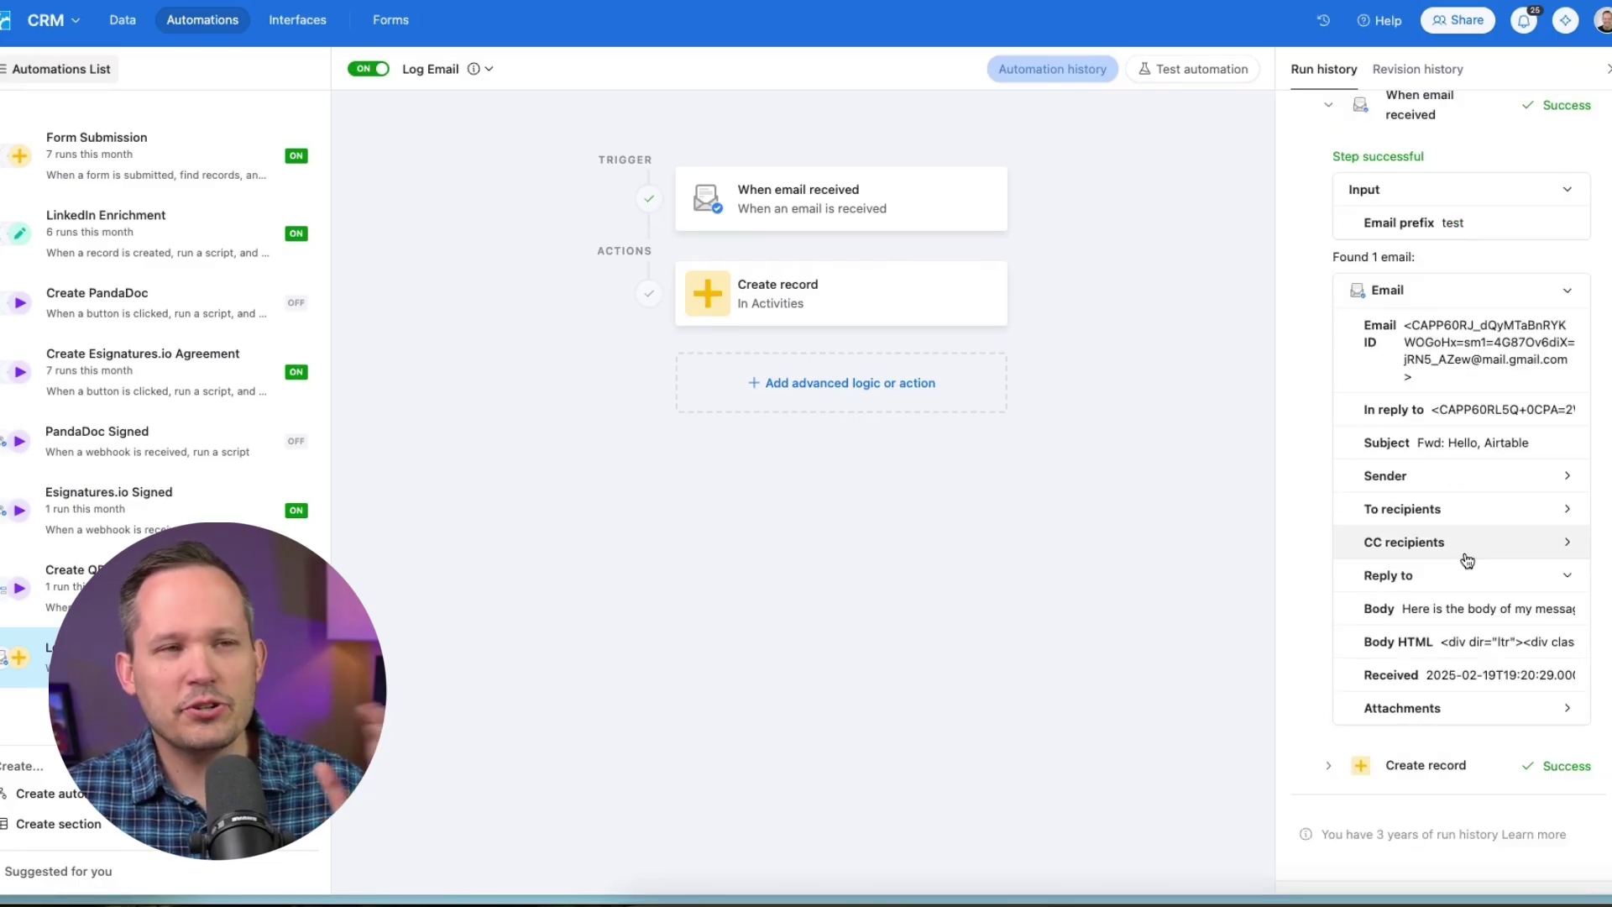
pyautogui.click(1452, 608)
# Step: Collapse the long Body HTML and expand the partyParrot.gif attachment details
pyautogui.scroll(-2, 1457, 606)
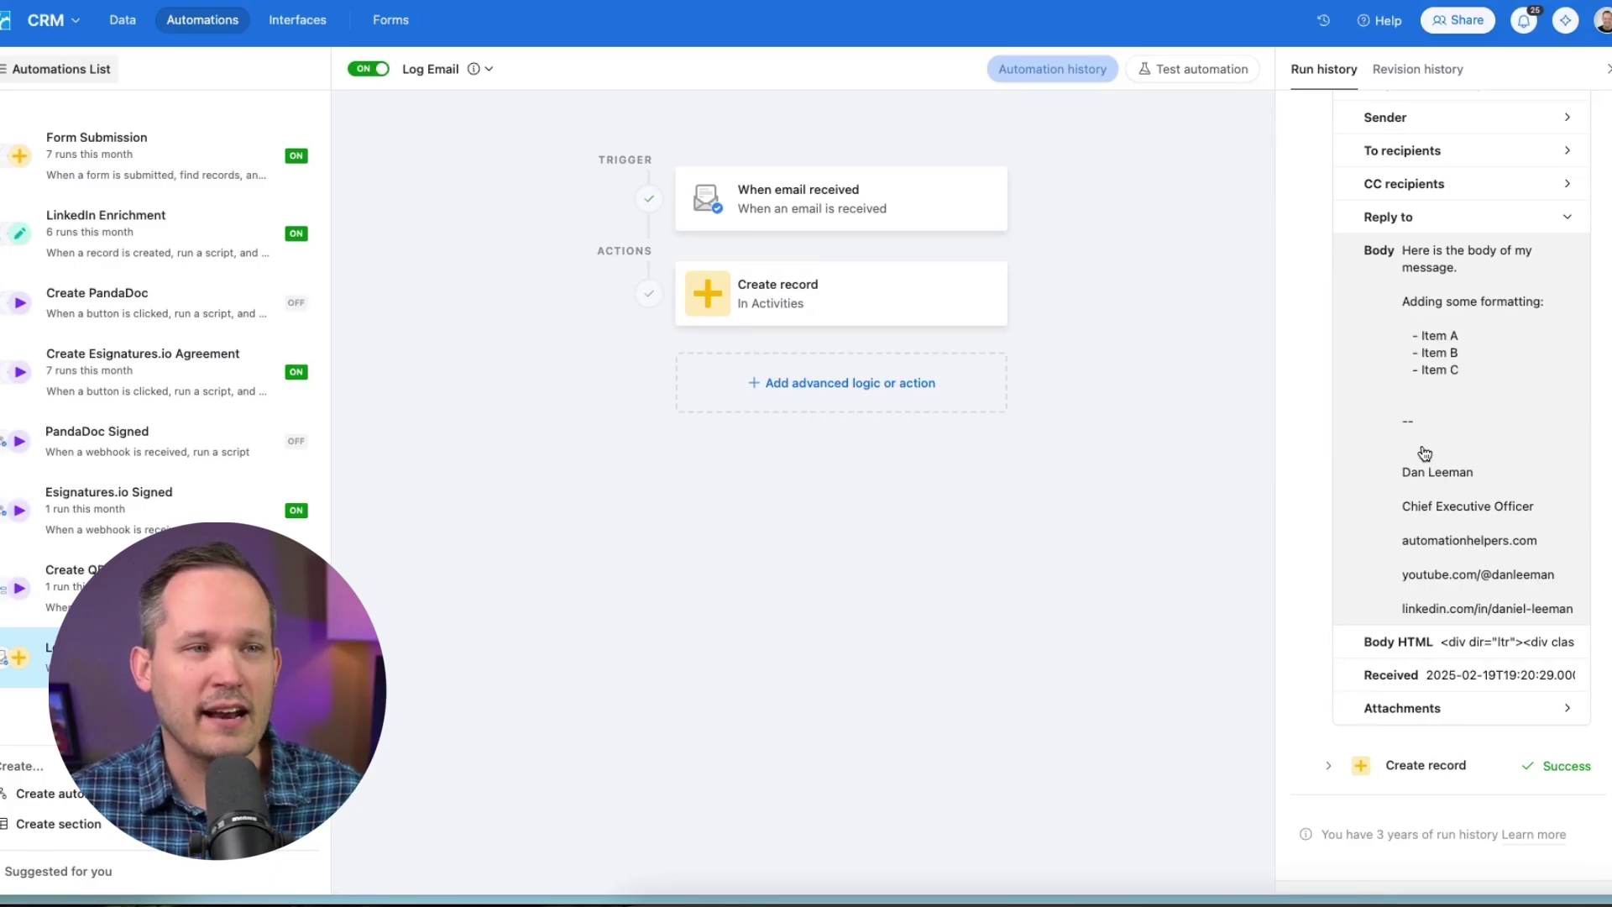
pyautogui.scroll(-2, 1472, 651)
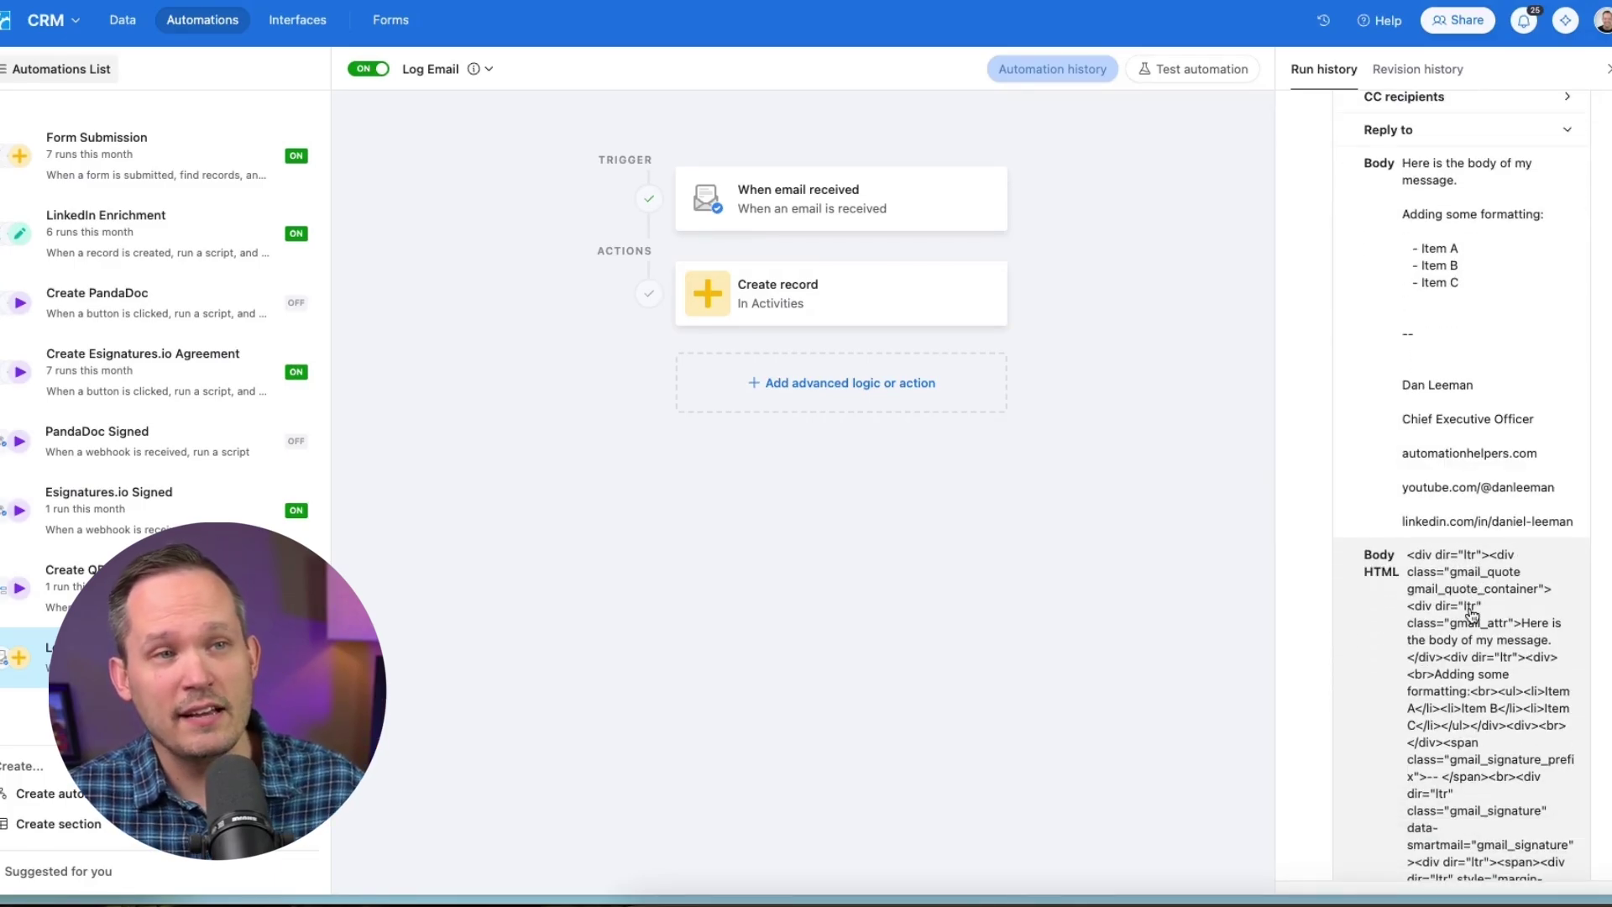
pyautogui.scroll(-2, 1471, 613)
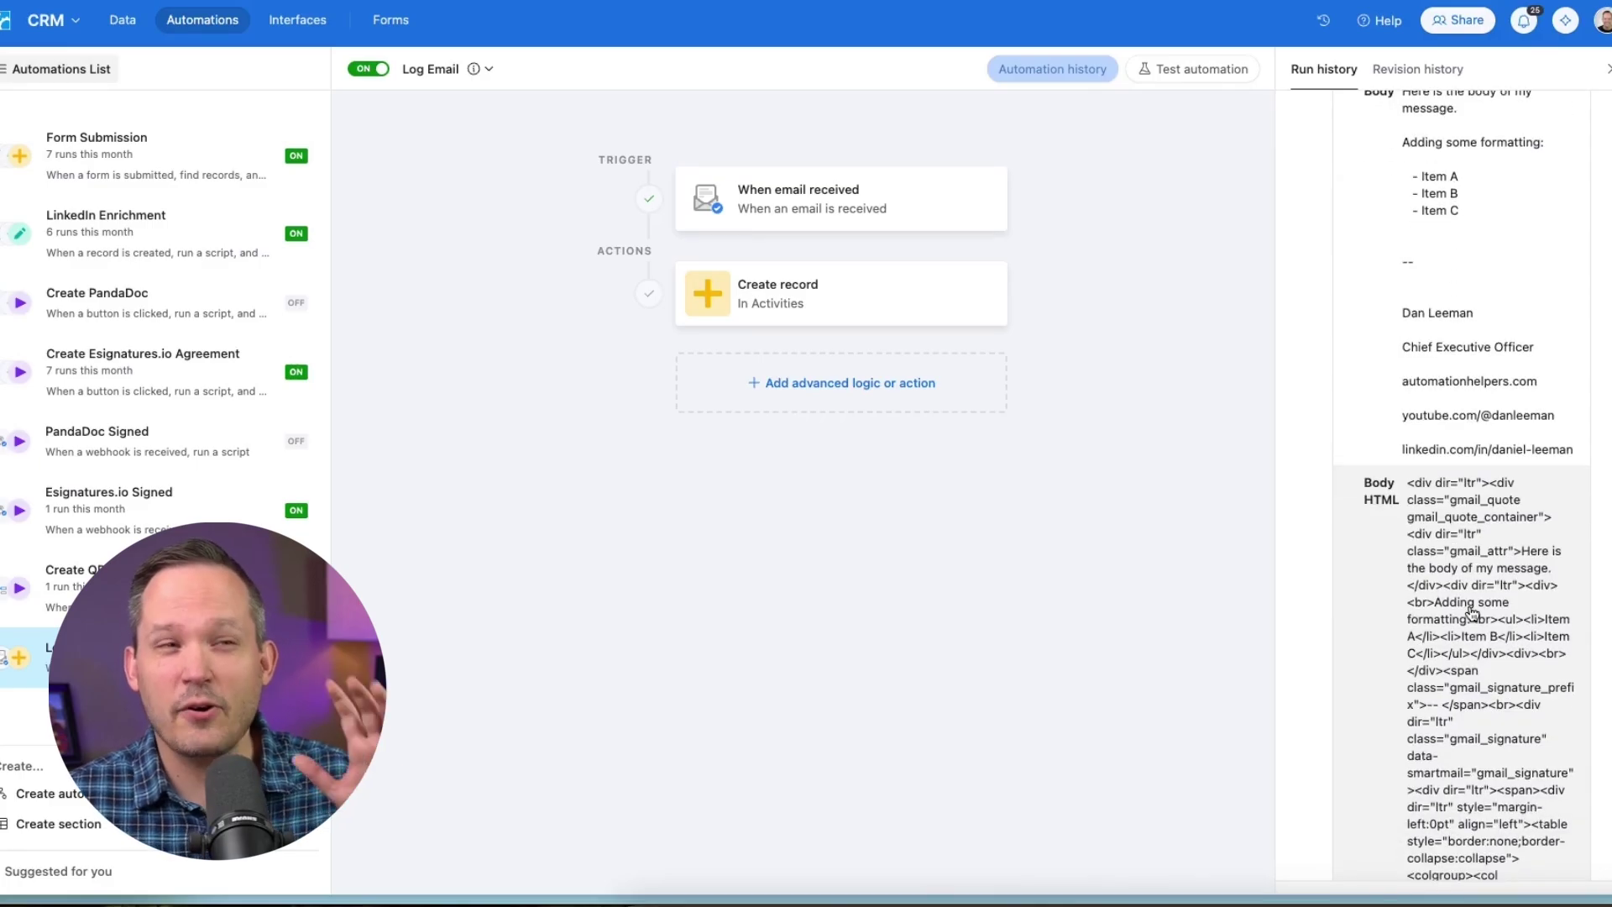
pyautogui.scroll(5, 1470, 575)
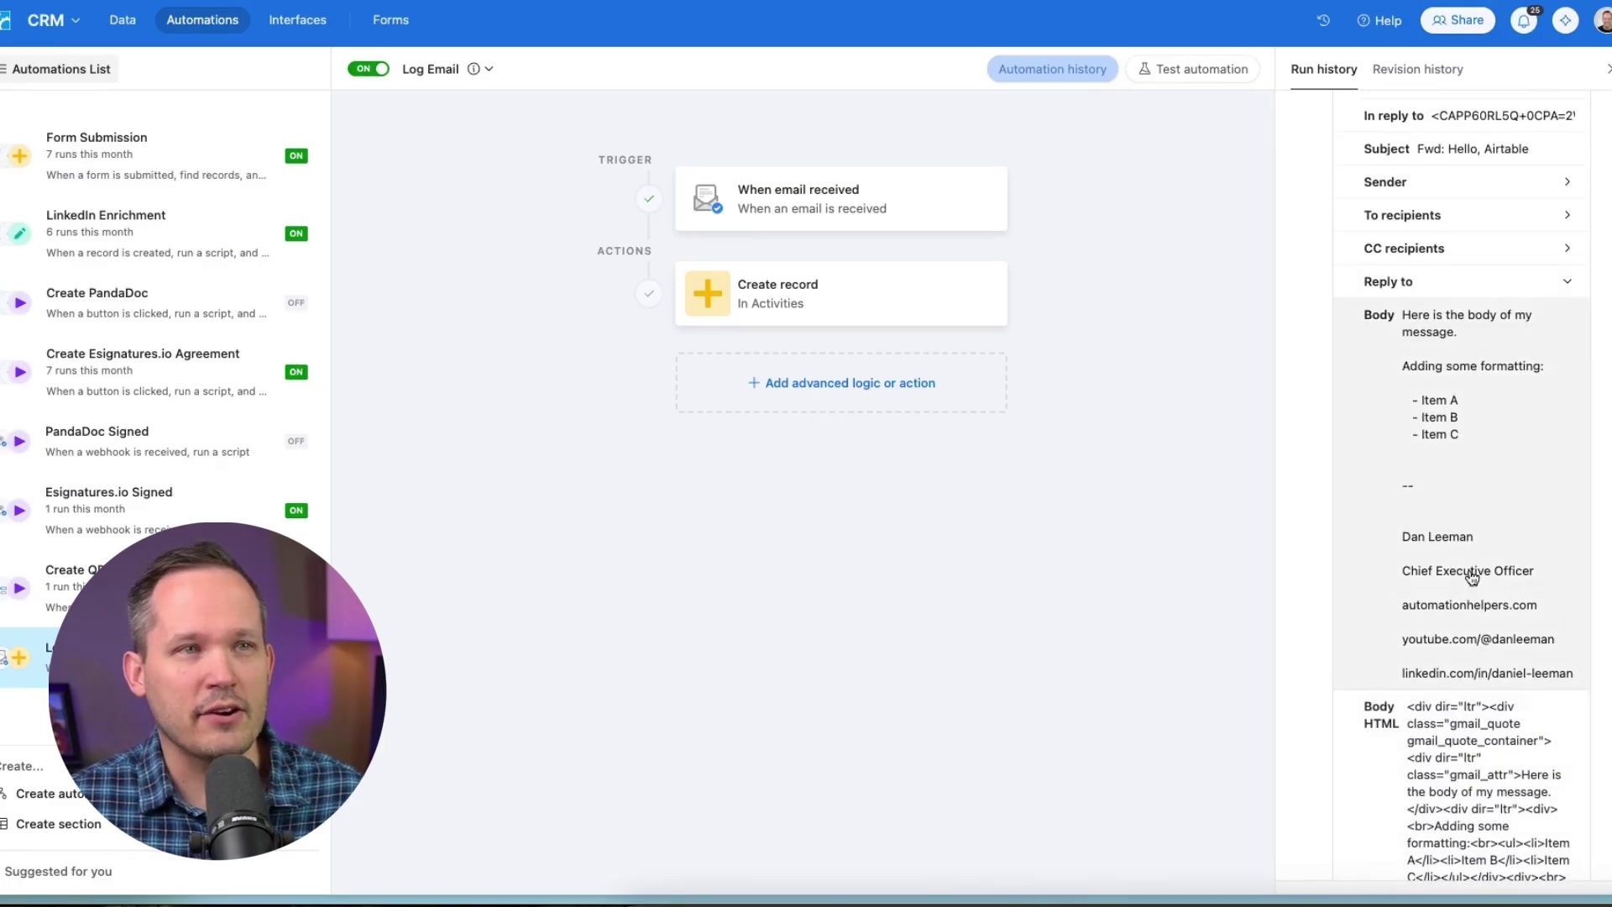
pyautogui.click(1428, 707)
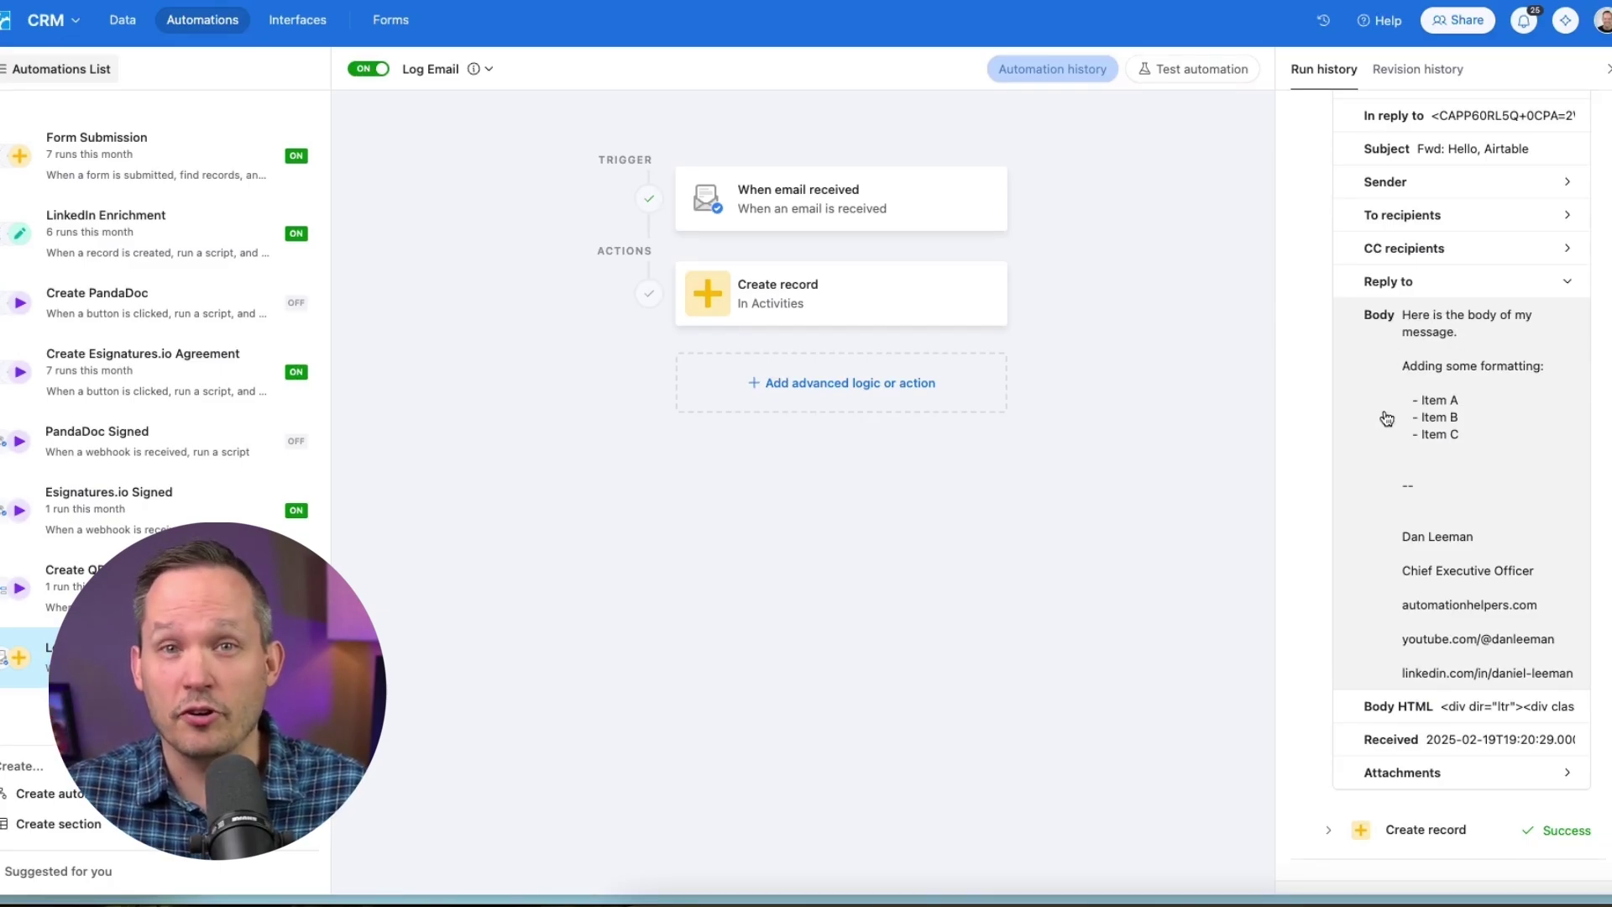
pyautogui.scroll(-2, 1386, 418)
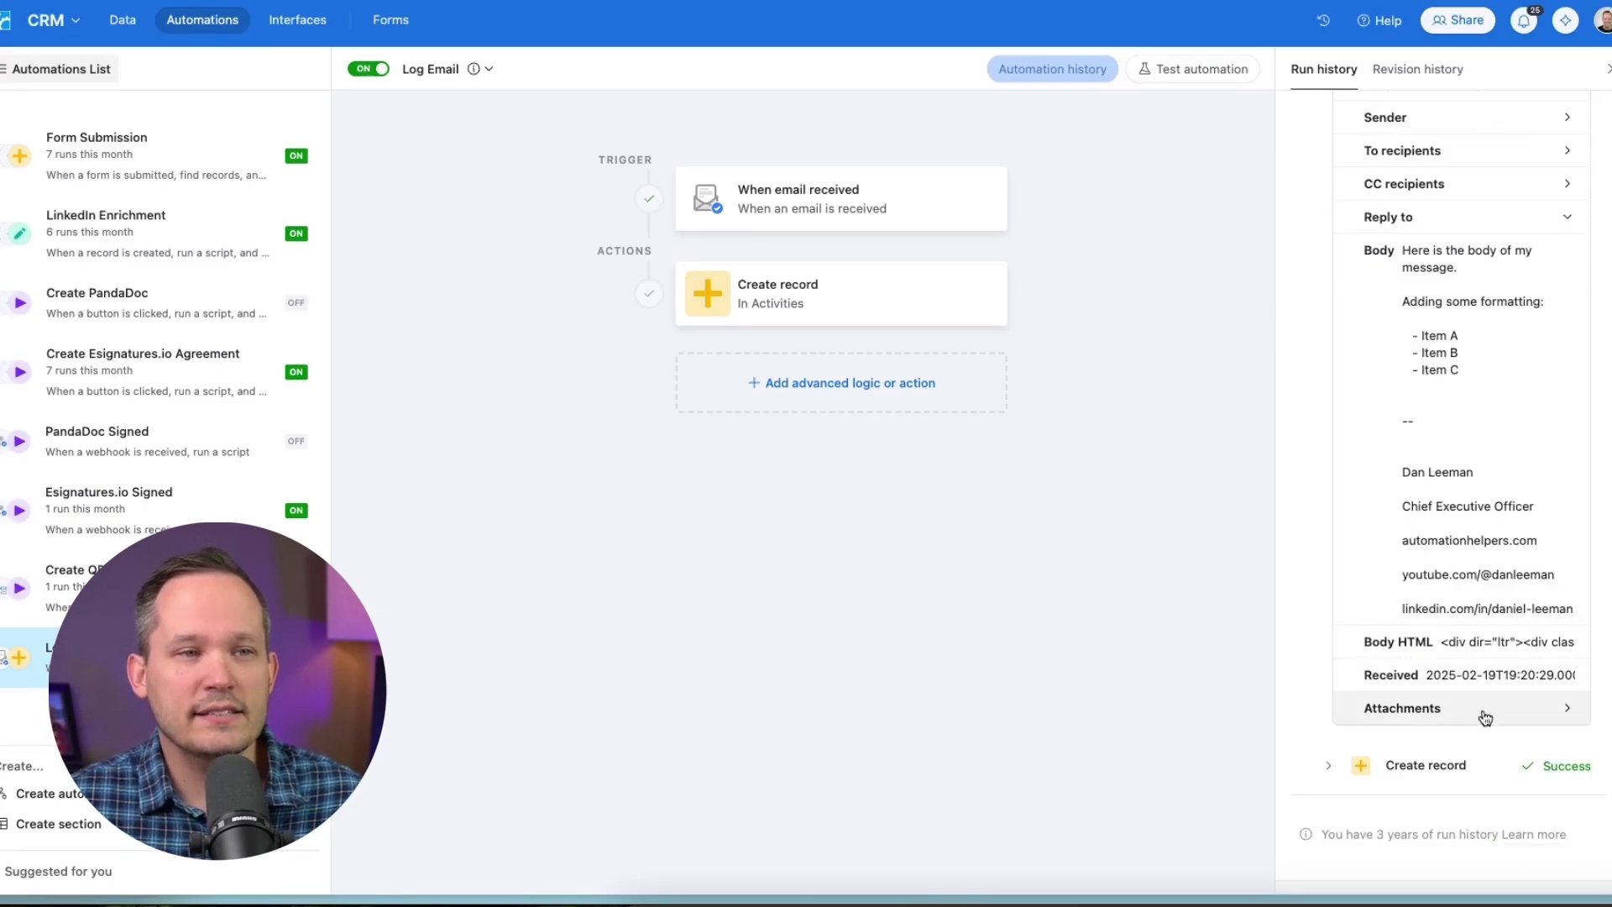
pyautogui.click(1485, 714)
pyautogui.click(1485, 713)
pyautogui.scroll(-2, 1479, 707)
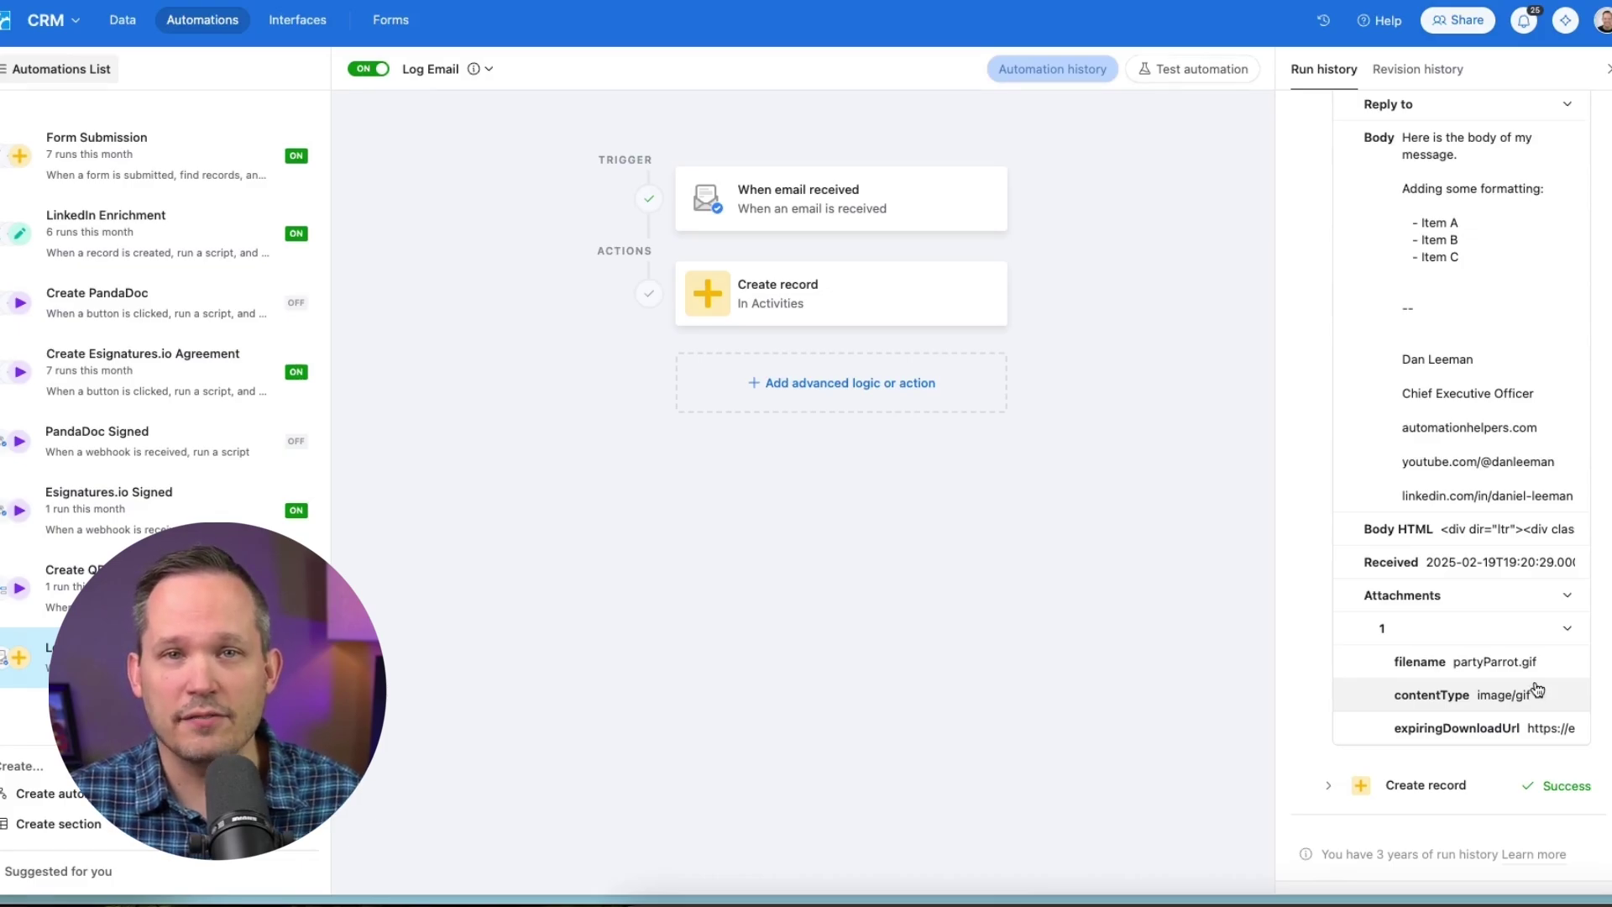
# Step: Scroll past the Create record settings and switch to the Form Submission automation
pyautogui.scroll(-1, 1537, 690)
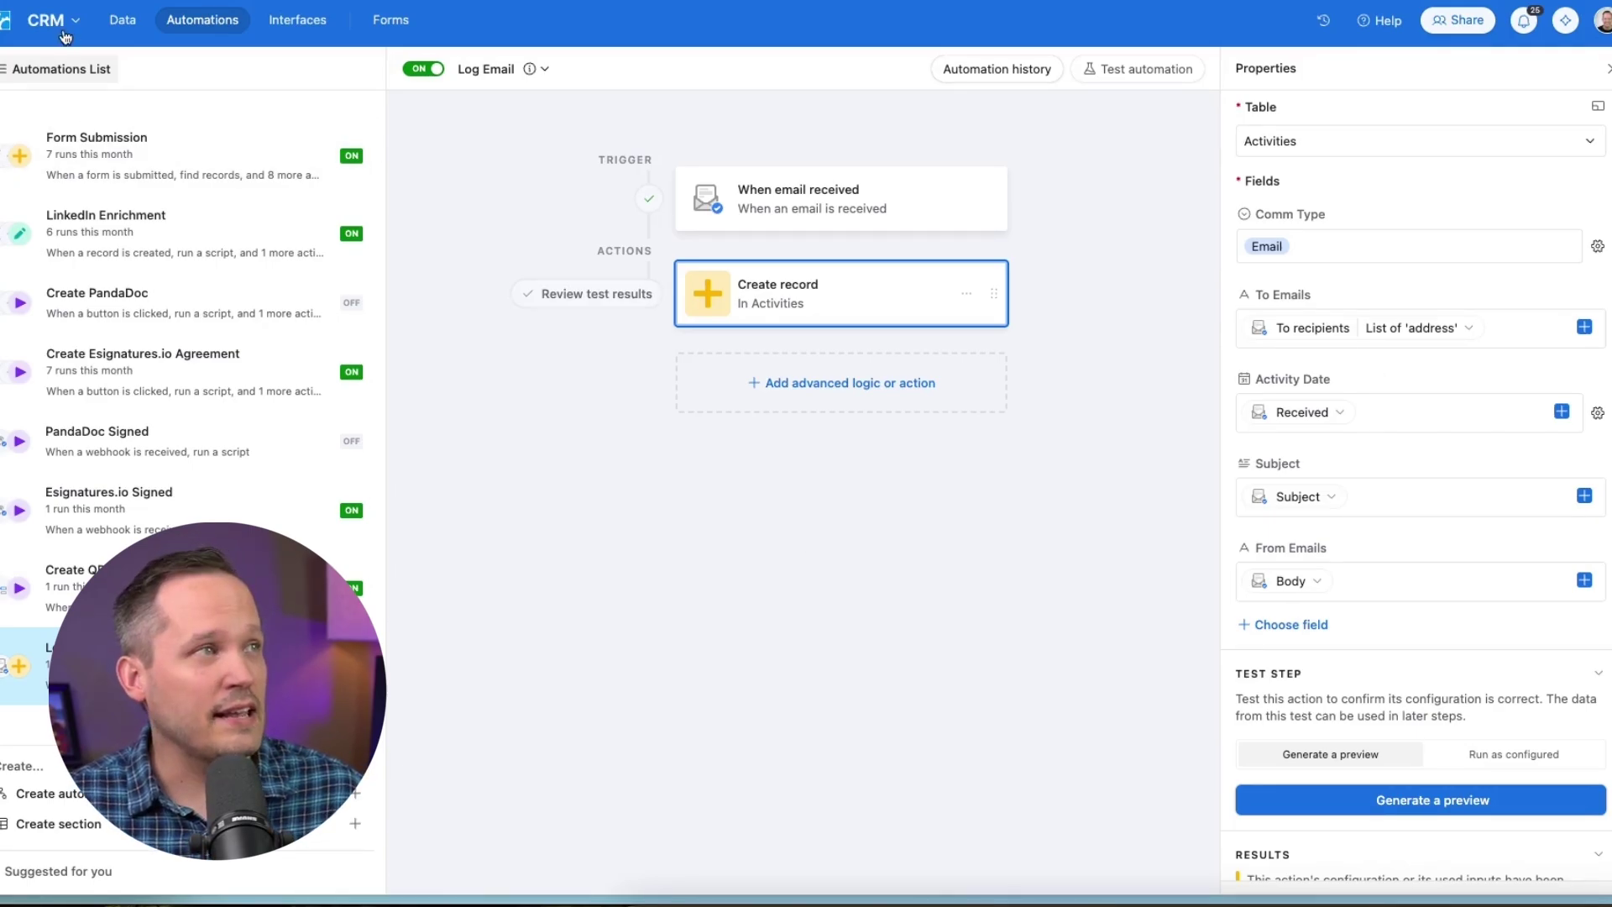
pyautogui.click(150, 140)
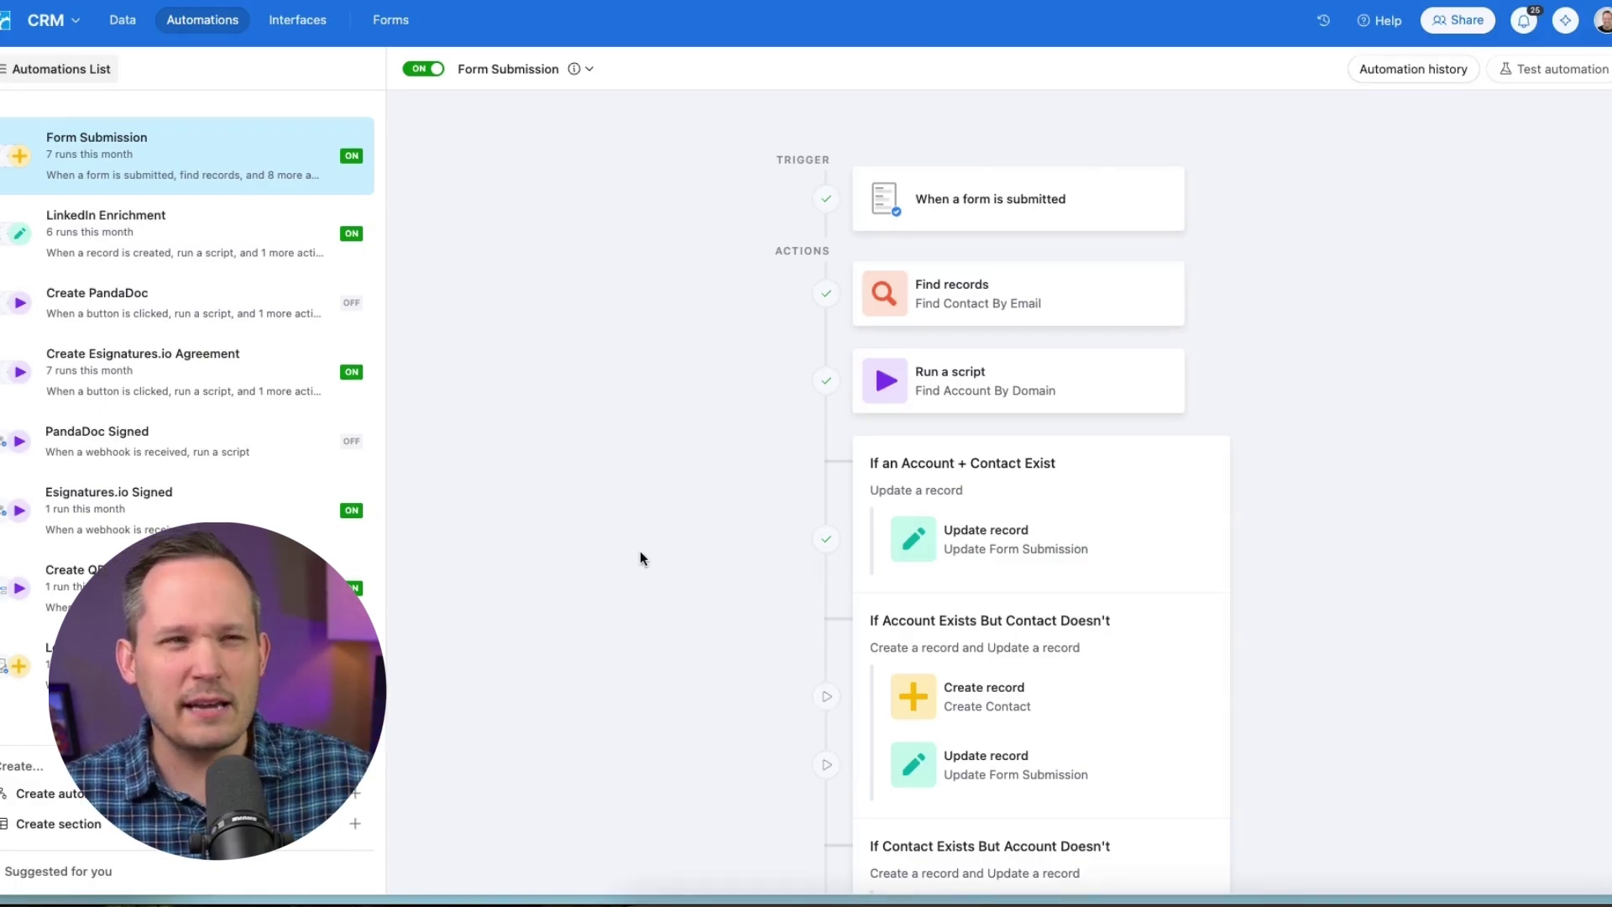
# Step: Scroll through the Form Submission branches for existing accounts, contacts, or both
pyautogui.scroll(-1, 640, 551)
pyautogui.scroll(-1, 640, 551)
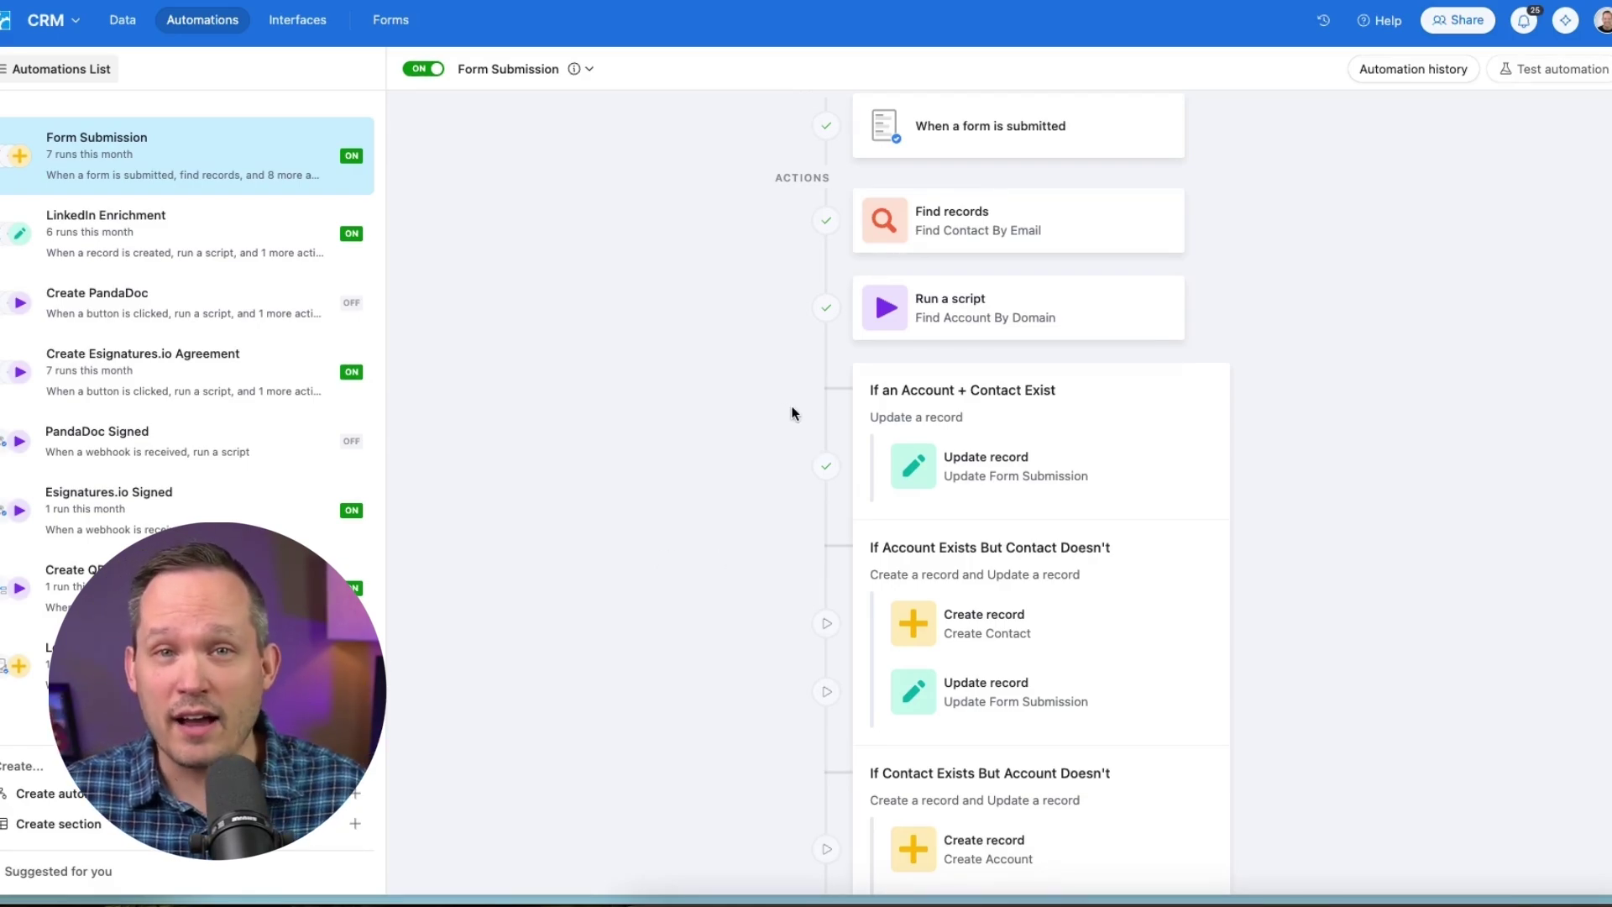
pyautogui.moveTo(898, 349)
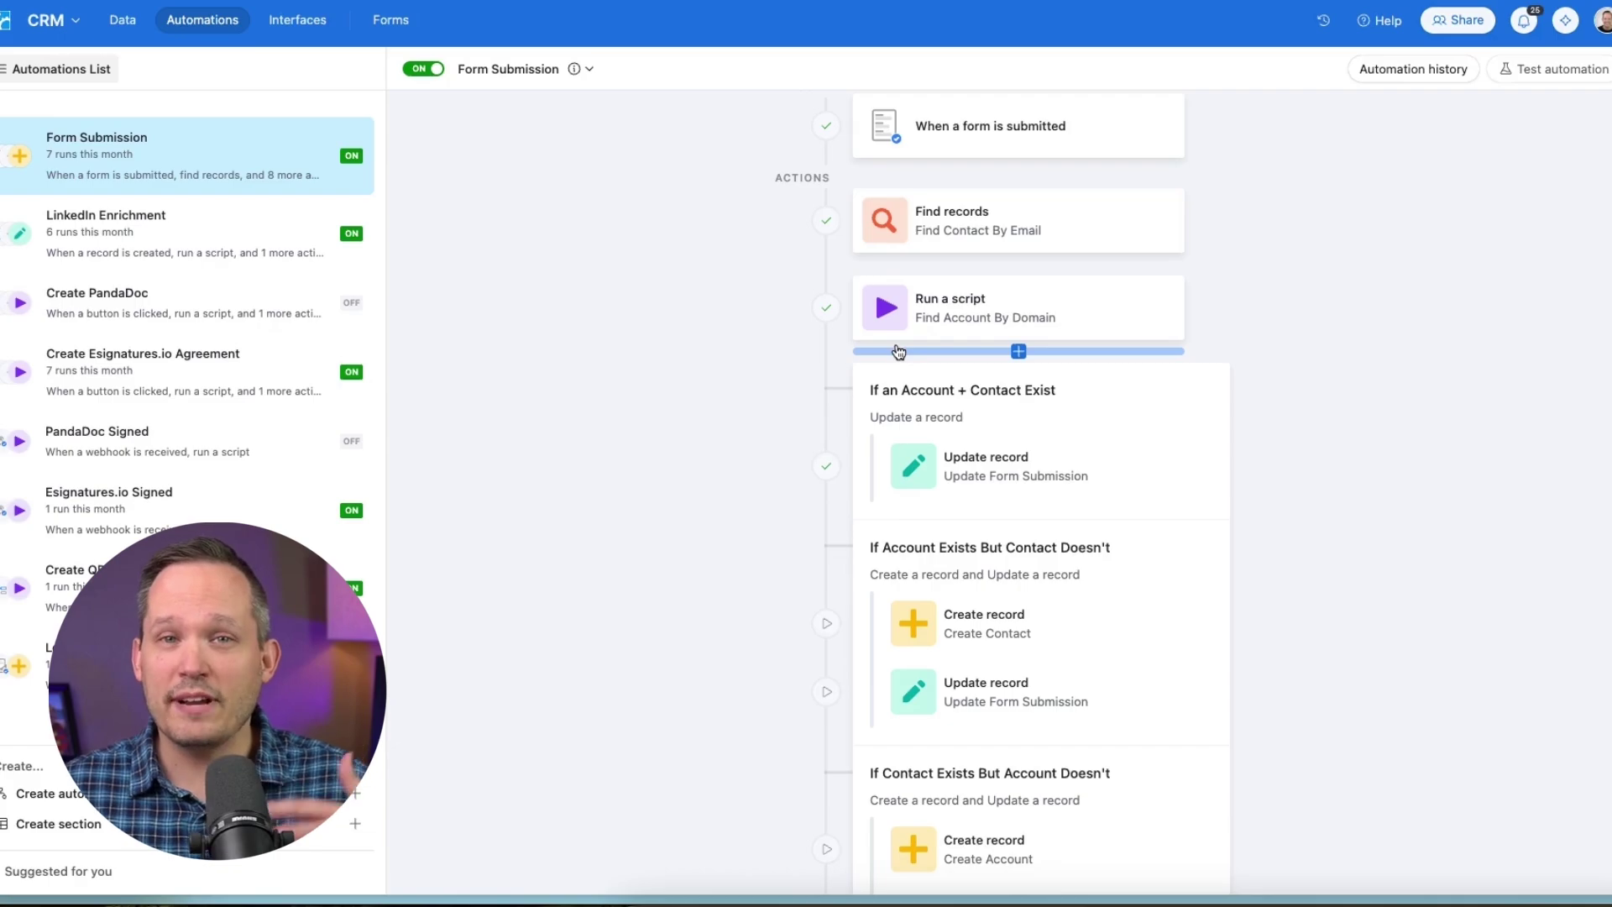